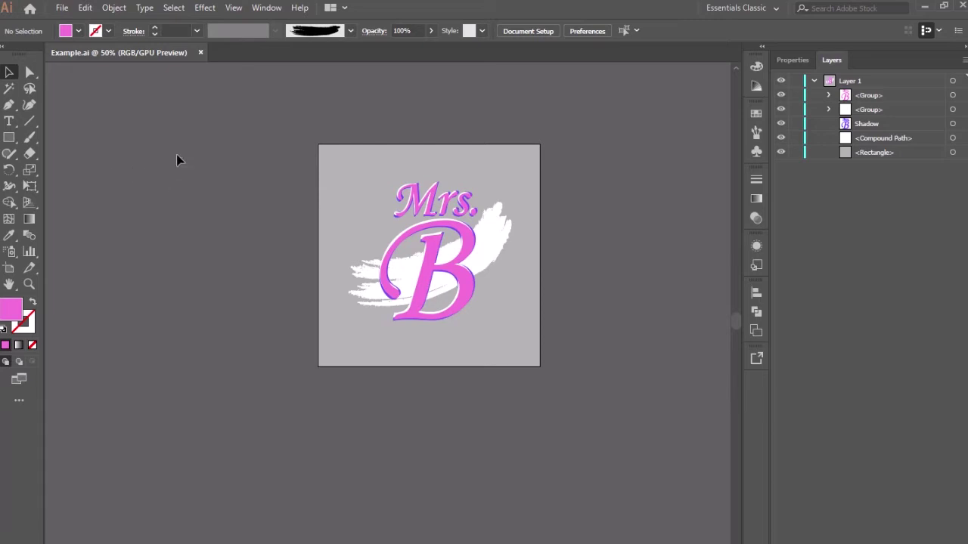
# - Inspect the logo's Compound Path, white brush stroke, Shadow and pink lettering objects in Layer 1
pyautogui.hotkey('ctrl', 'a')
pyautogui.click(634, 396)
pyautogui.click(875, 140)
pyautogui.click(952, 138)
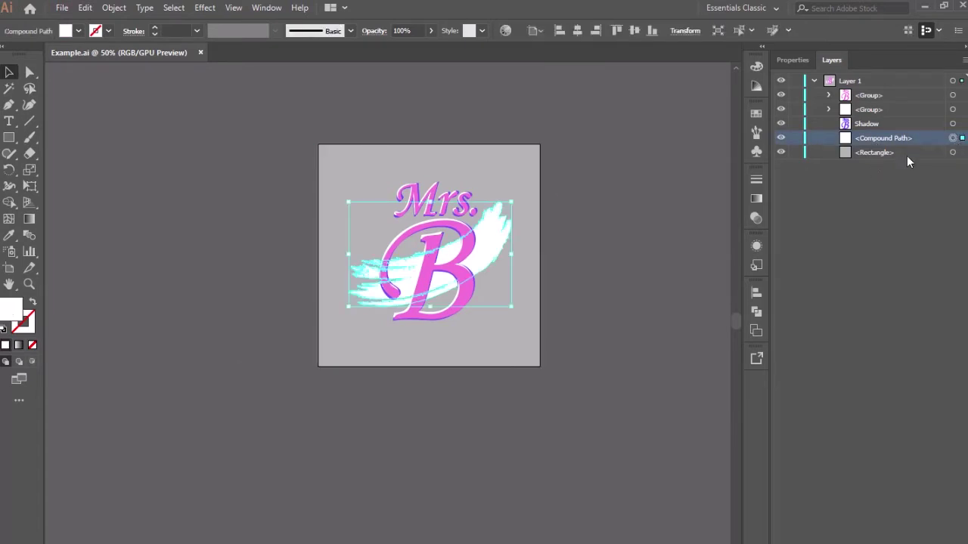
pyautogui.click(953, 124)
pyautogui.click(953, 95)
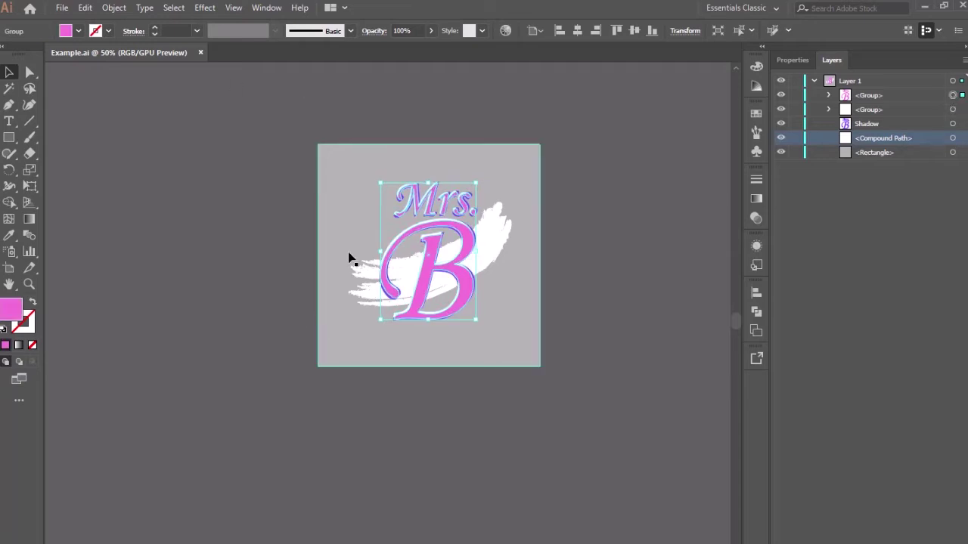
pyautogui.click(637, 235)
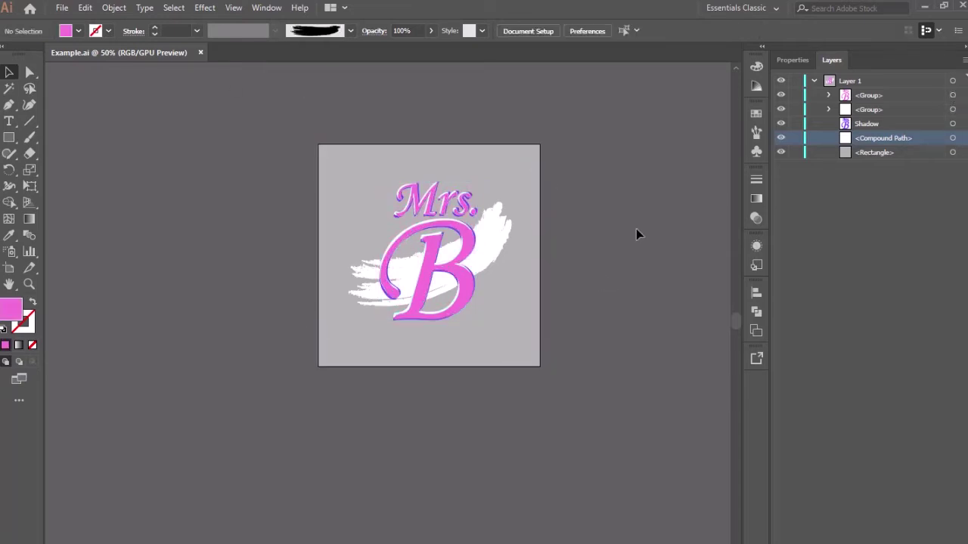
pyautogui.click(883, 223)
# - Collapse and expand Layer 1 to review its contents, leaving it collapsed
pyautogui.click(814, 80)
pyautogui.click(814, 81)
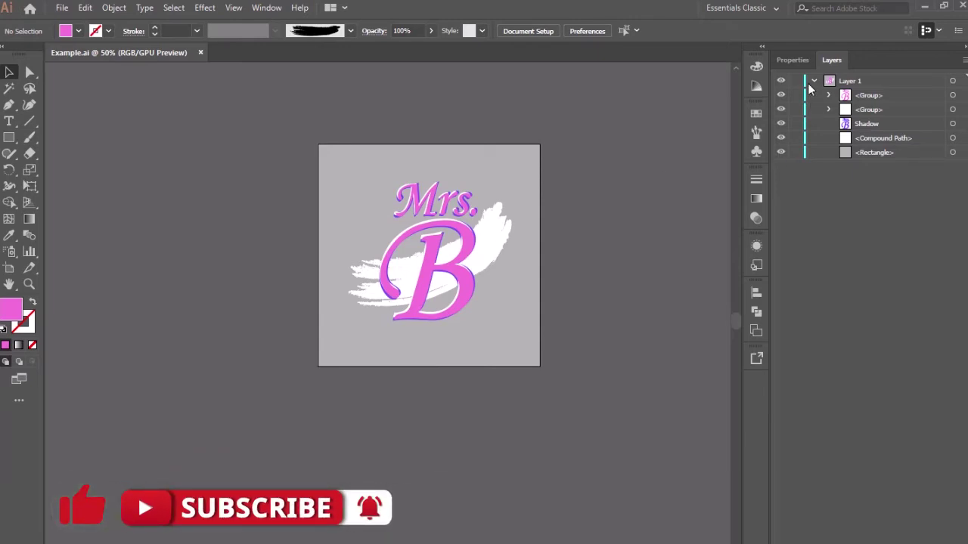
pyautogui.click(814, 80)
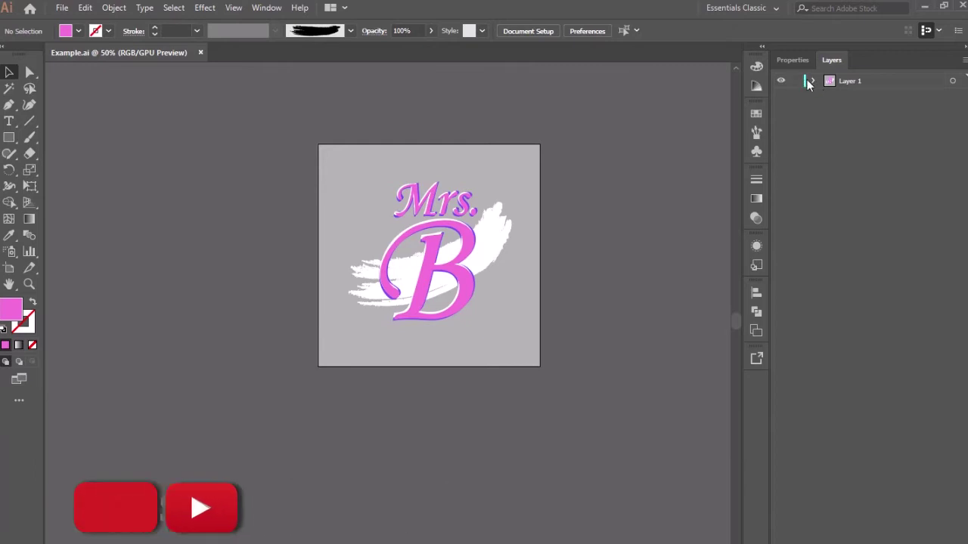
pyautogui.click(814, 81)
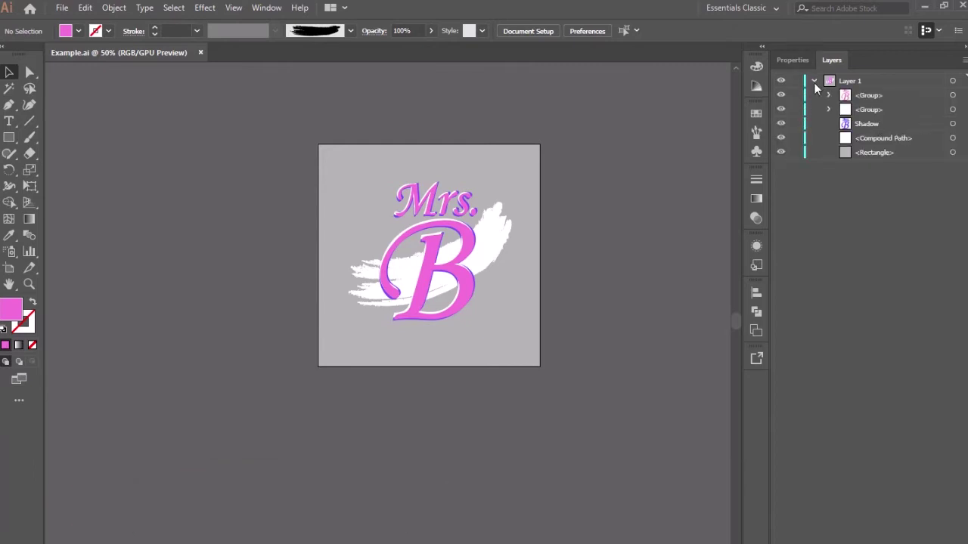
pyautogui.click(814, 81)
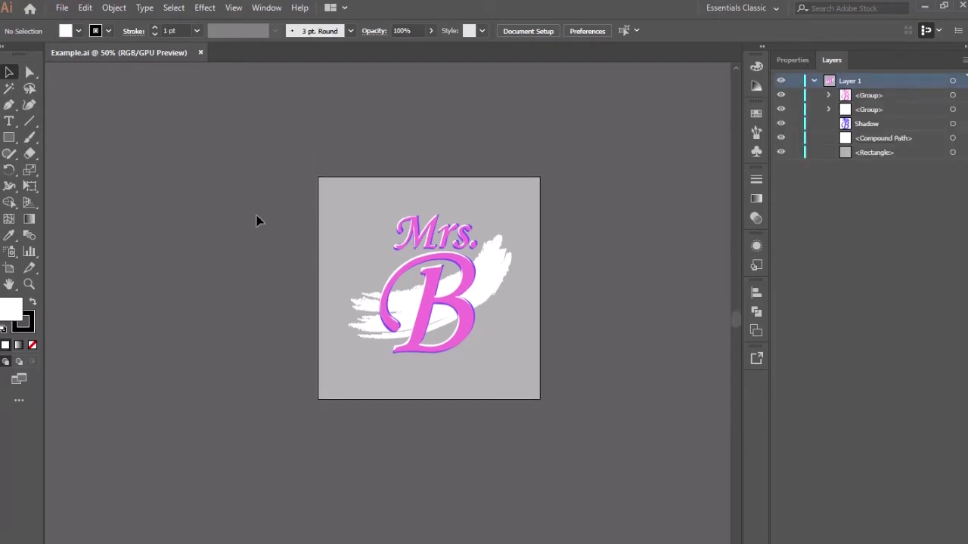
# - Release all the artwork to layers, creating Layer 2 through Layer 6 inside Layer 1
pyautogui.hotkey('ctrl', 'a')
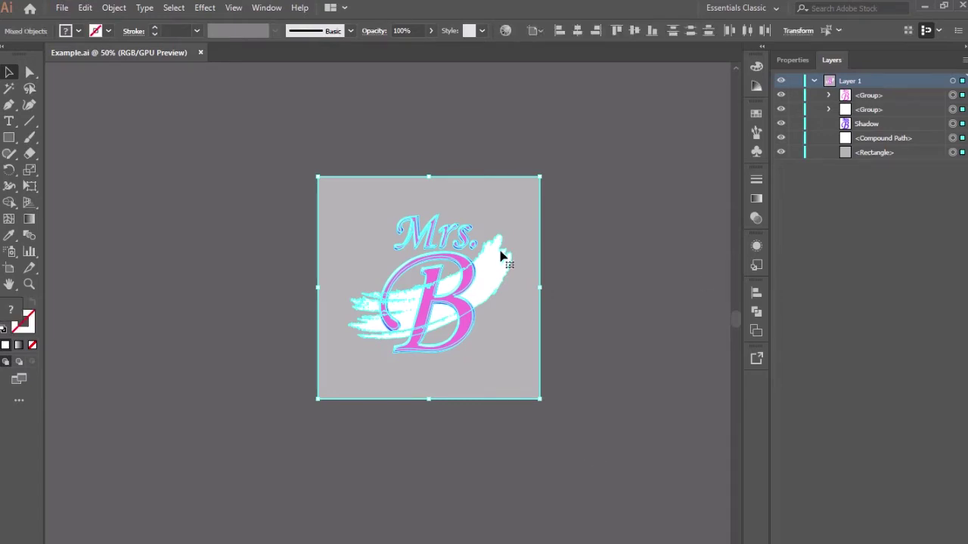
pyautogui.click(964, 64)
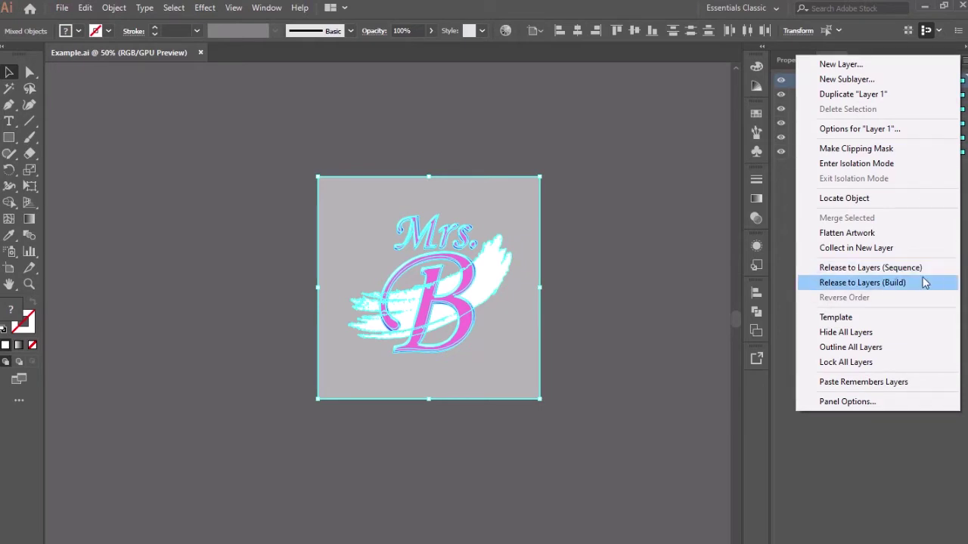
pyautogui.click(915, 271)
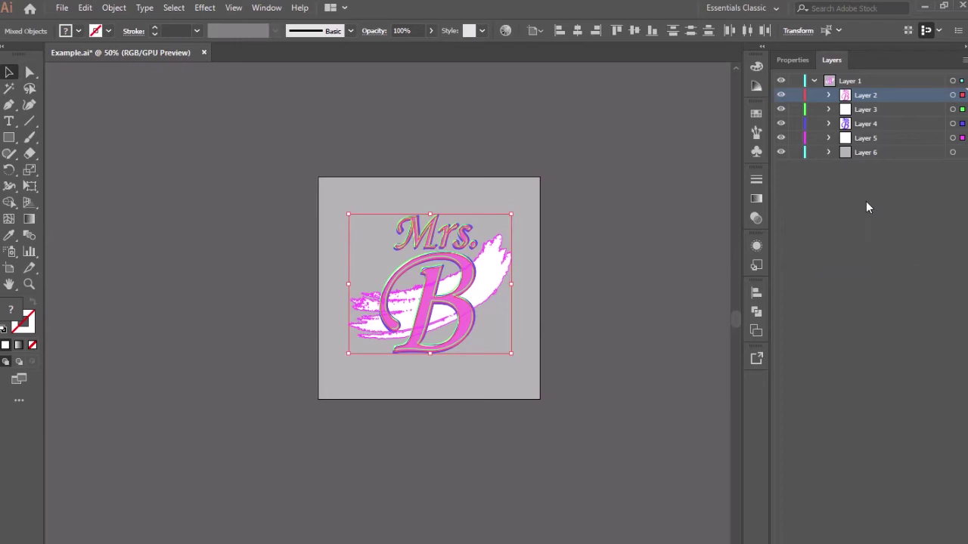
pyautogui.click(602, 181)
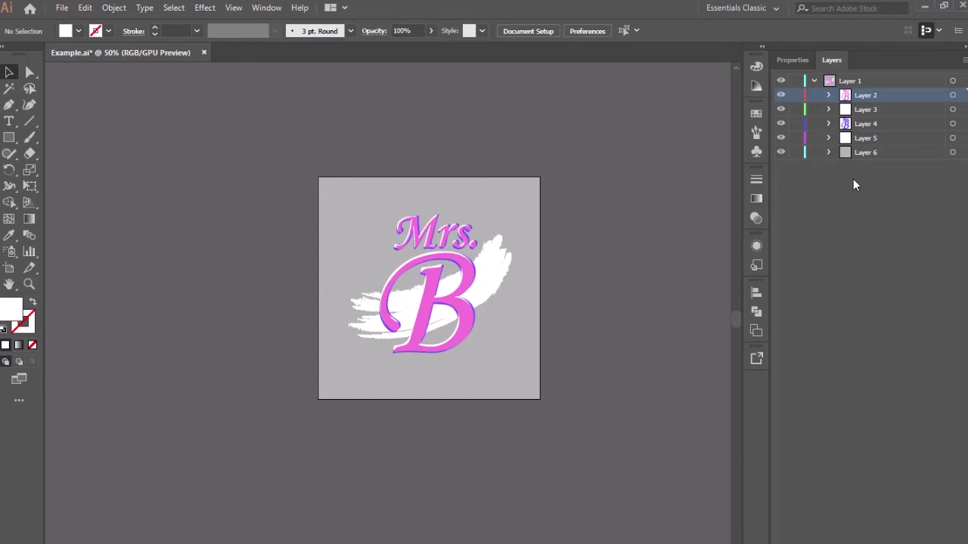
pyautogui.click(815, 80)
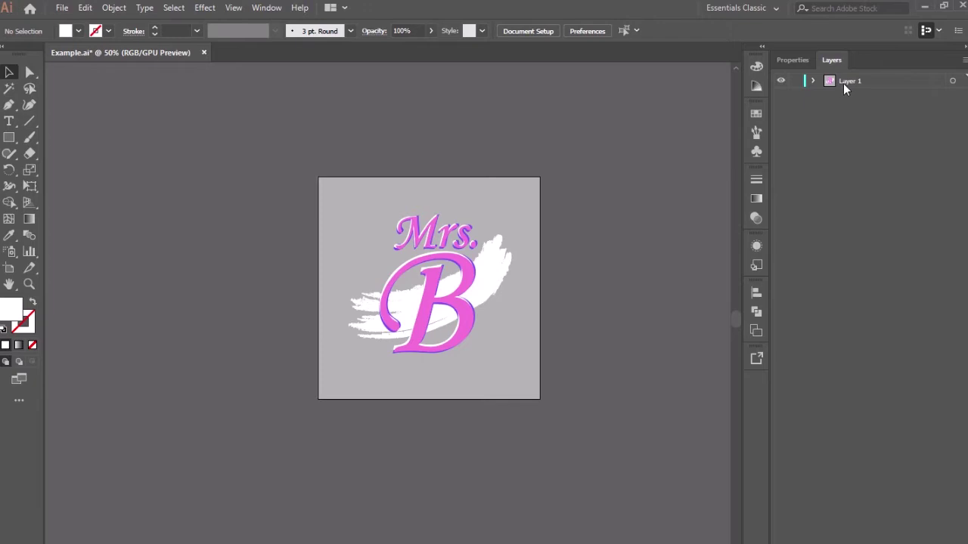
# - Drag Layers 2–6 out of Layer 1 and delete the empty Layer 1
pyautogui.click(815, 81)
pyautogui.moveTo(881, 205)
pyautogui.mouseDown()
pyautogui.moveTo(844, 97)
pyautogui.moveTo(859, 76)
pyautogui.mouseUp()
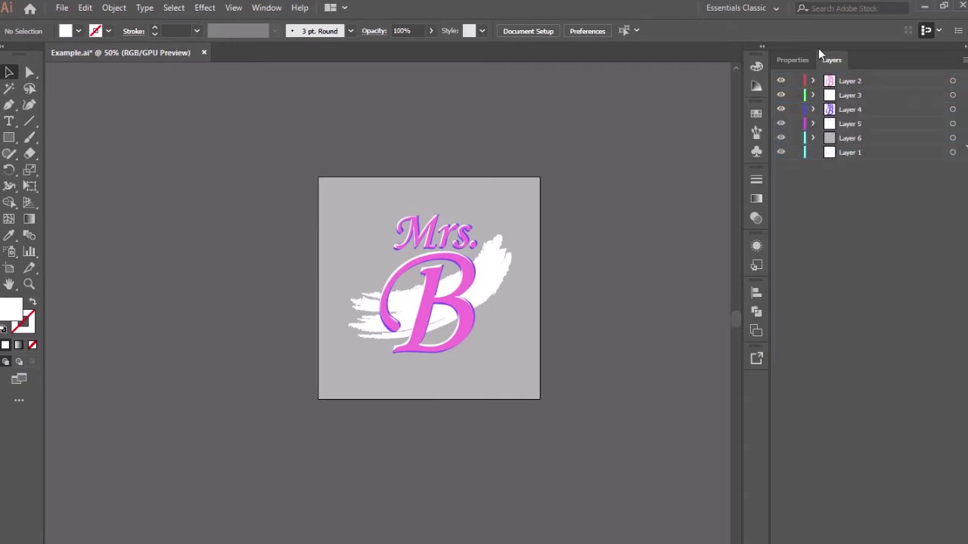
pyautogui.click(942, 152)
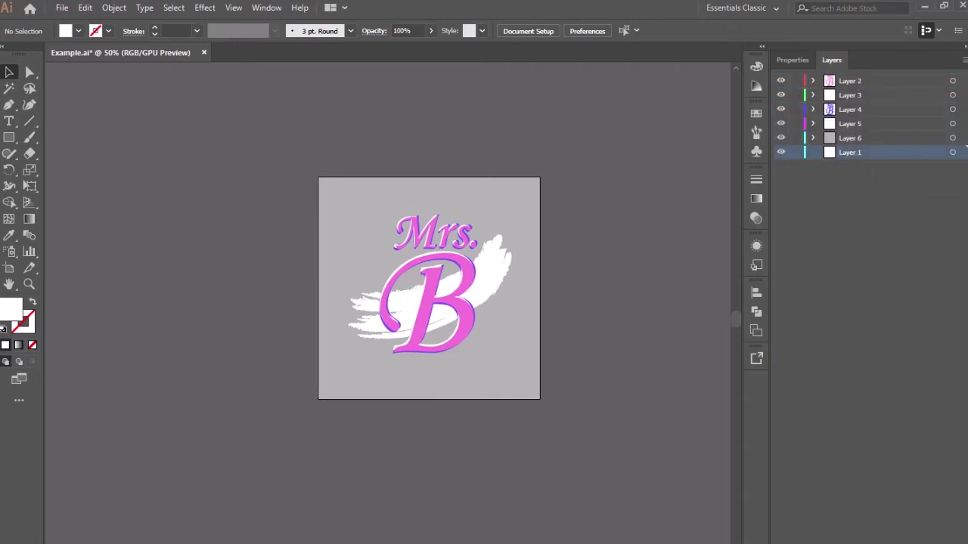
pyautogui.press('Delete')
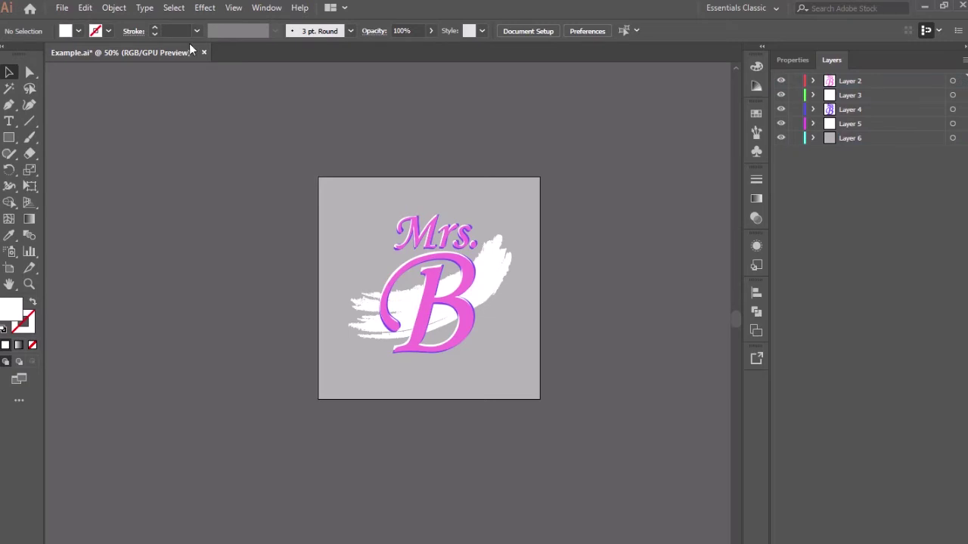
# - Save Example.ai and switch to After Effects
pyautogui.click(62, 7)
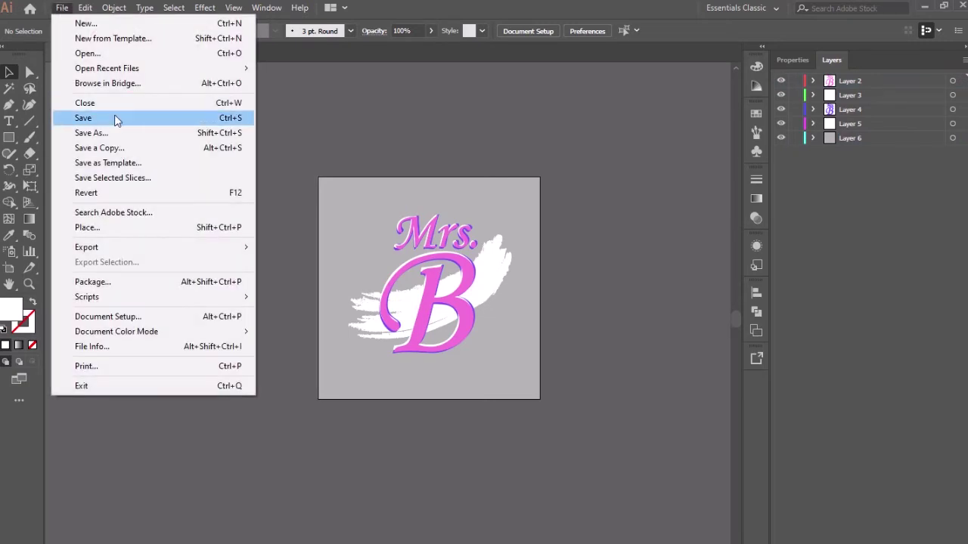
pyautogui.click(116, 120)
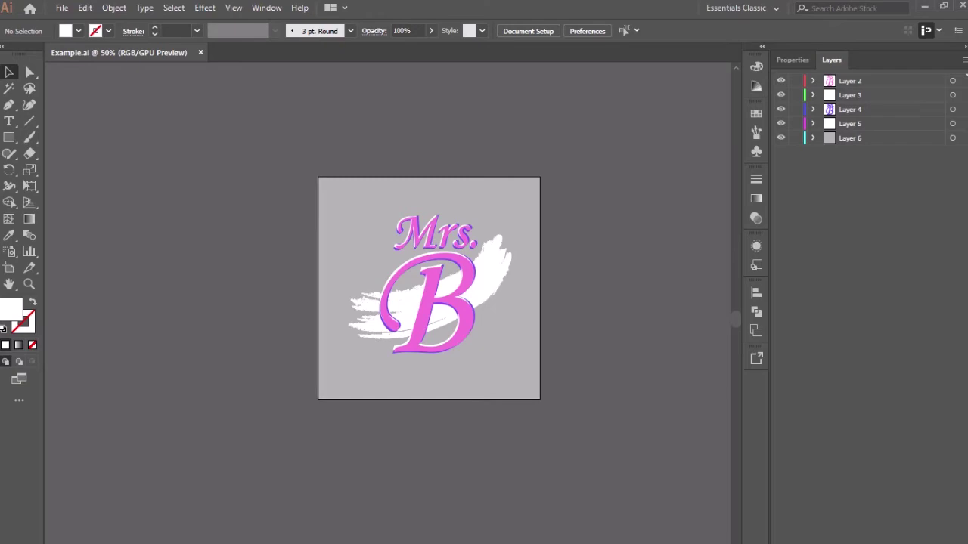
pyautogui.click(479, 518)
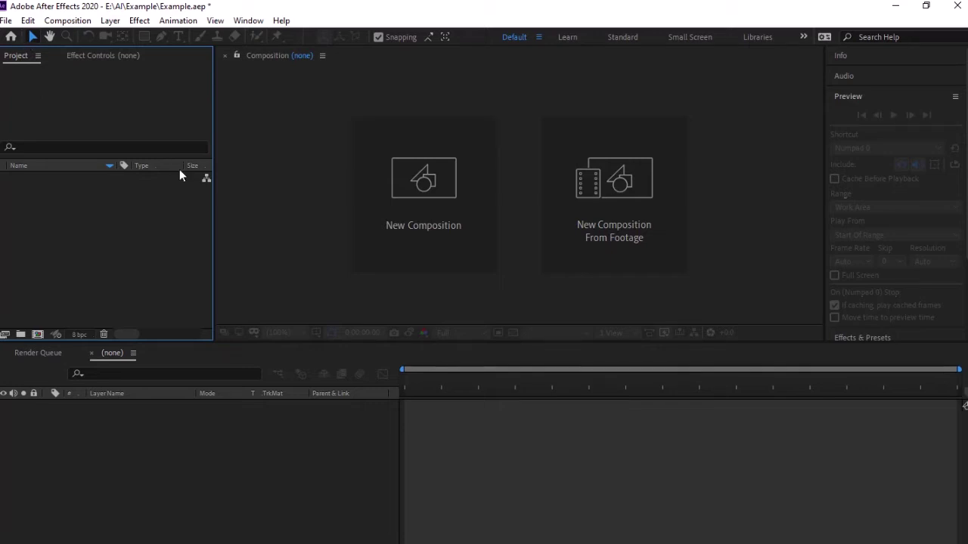
# - Import Example.ai as Composition - Retain Layer Sizes, creating the Example composition
pyautogui.click(7, 25)
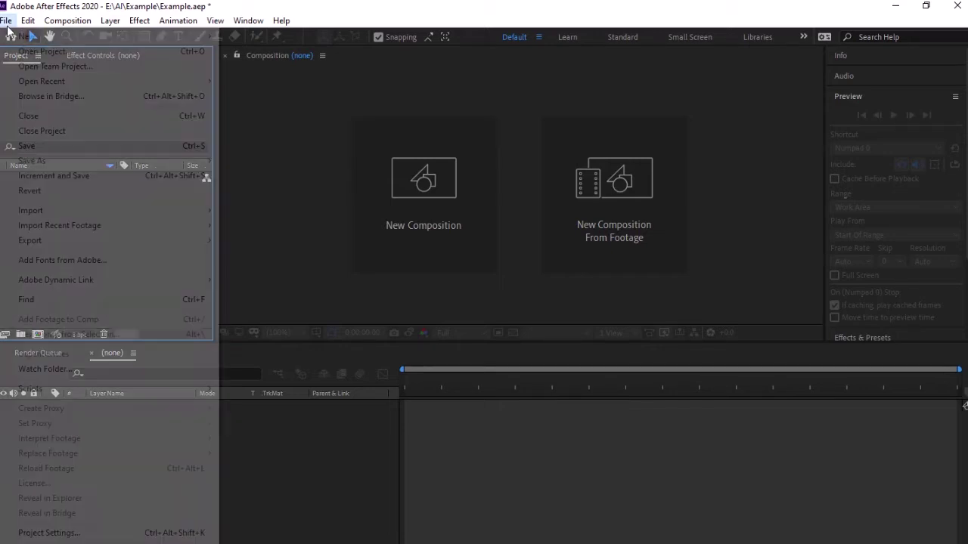
pyautogui.moveTo(62, 214)
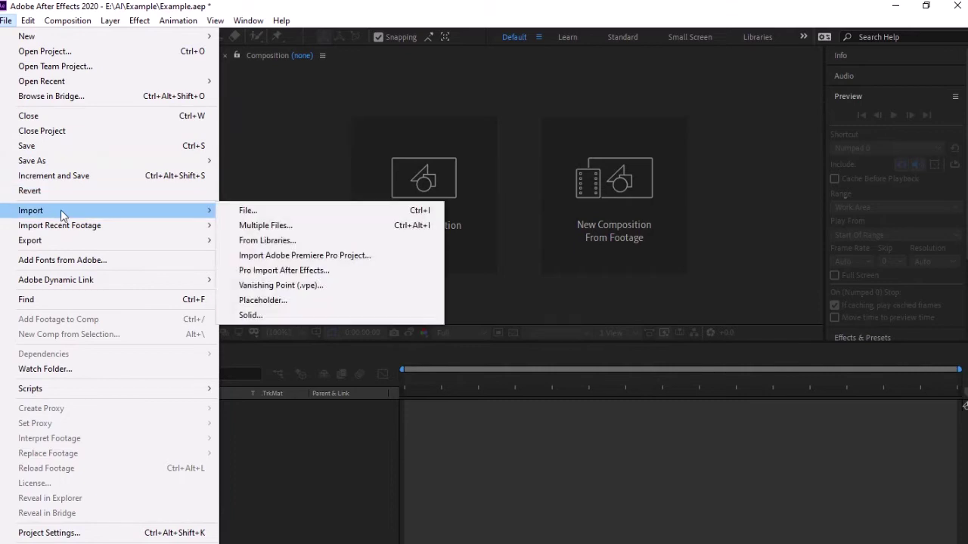
pyautogui.click(327, 215)
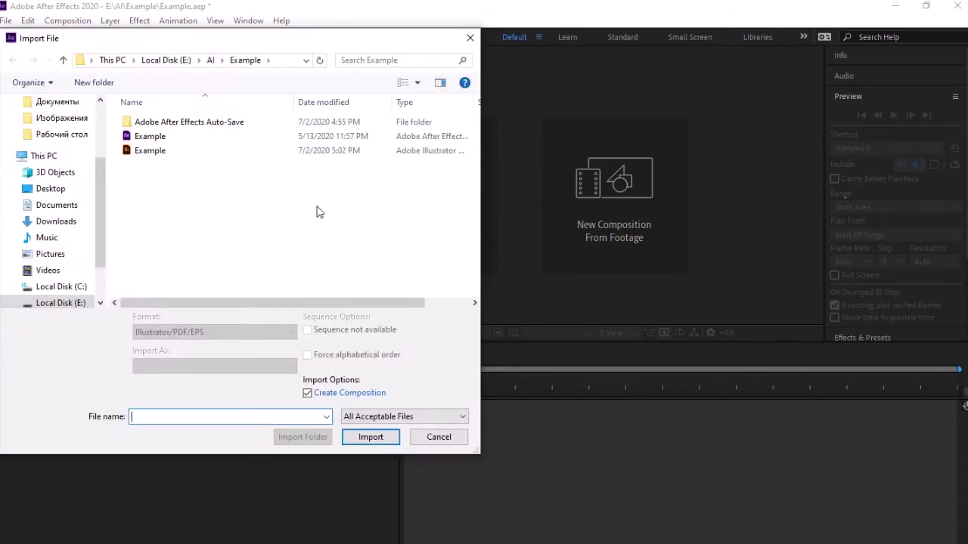
pyautogui.click(176, 153)
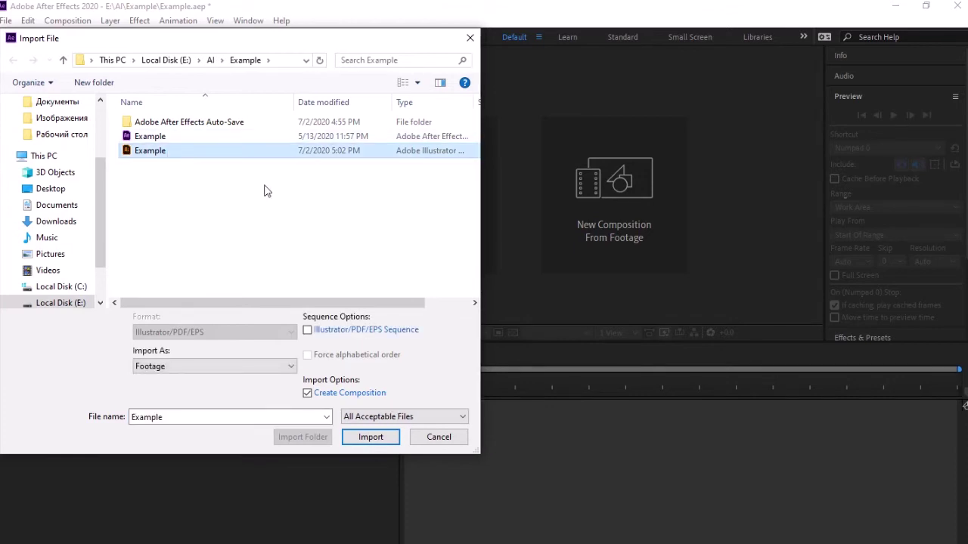
pyautogui.click(193, 366)
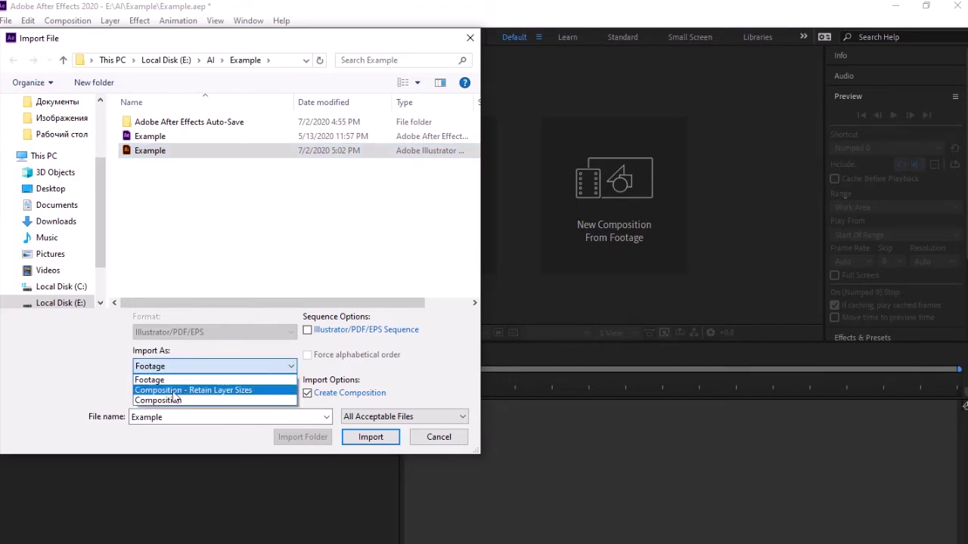
pyautogui.click(246, 392)
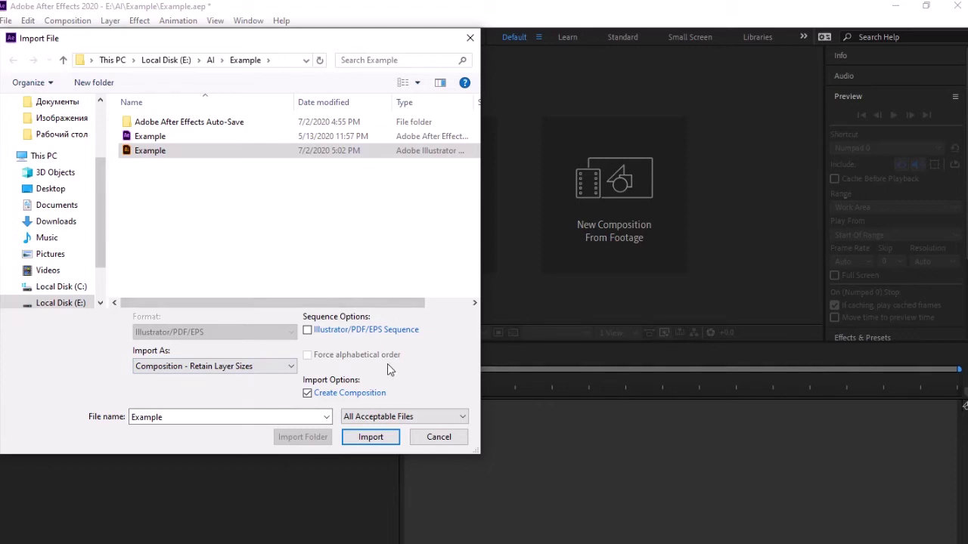
pyautogui.click(358, 445)
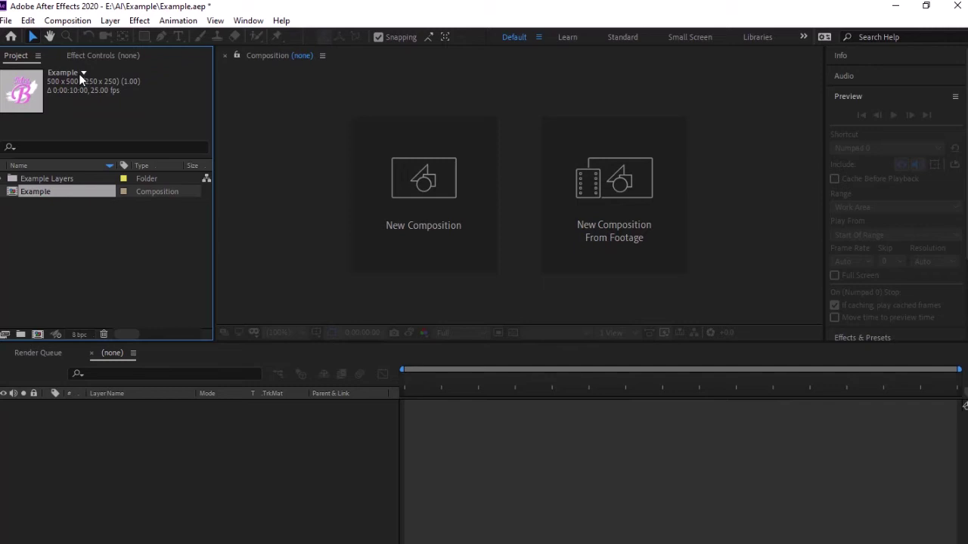
# - Expand Example Layers, open the Example composition, and select Layer 5 in the timeline
pyautogui.click(3, 179)
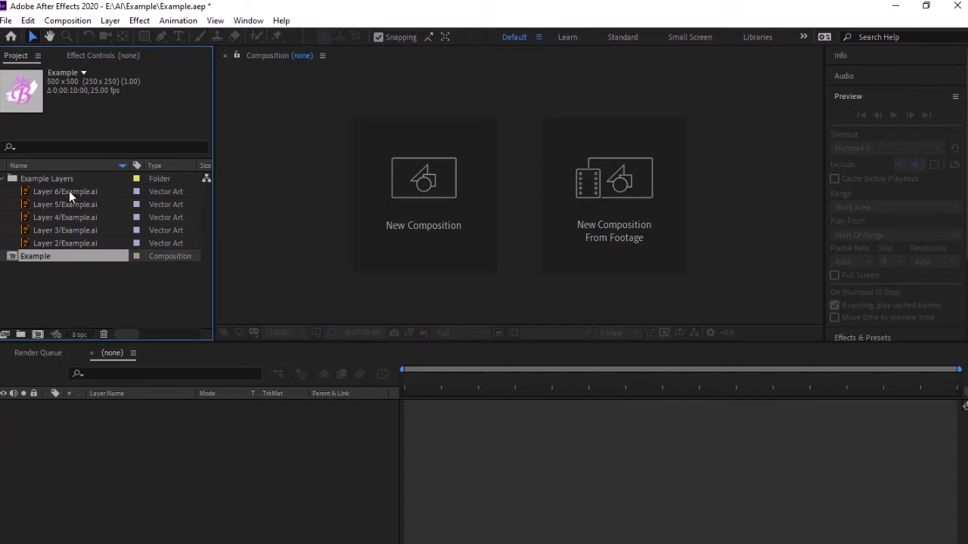
pyautogui.doubleClick(41, 256)
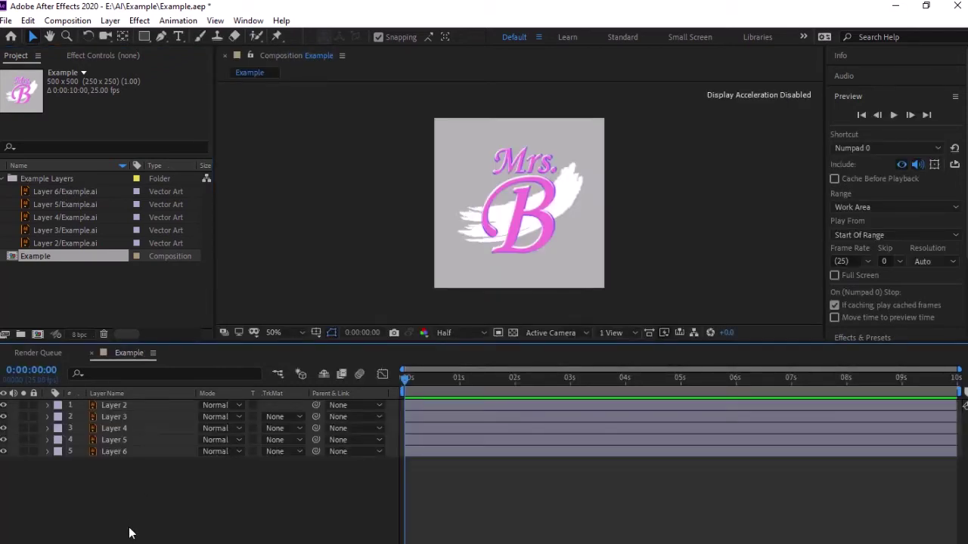
pyautogui.moveTo(139, 533); pyautogui.dragTo(119, 522)
pyautogui.click(144, 439)
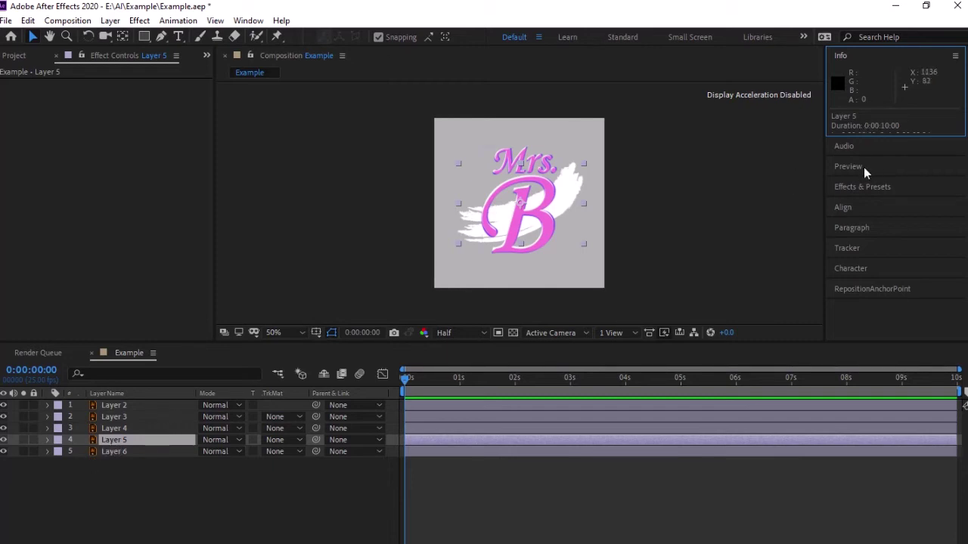
# - Search Effects & Presets for 'glo' and apply Glow to Layer 5
pyautogui.click(860, 186)
pyautogui.click(868, 132)
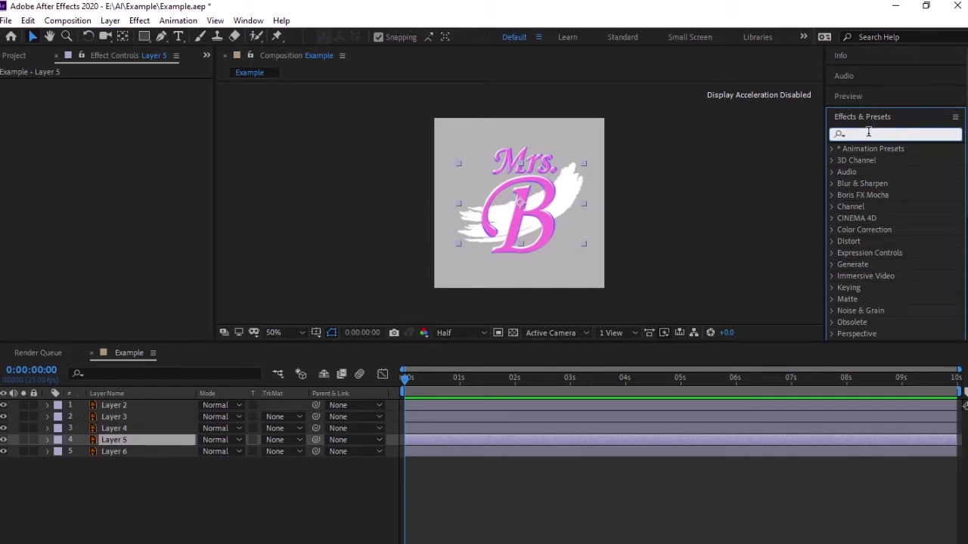
pyautogui.write('glo')
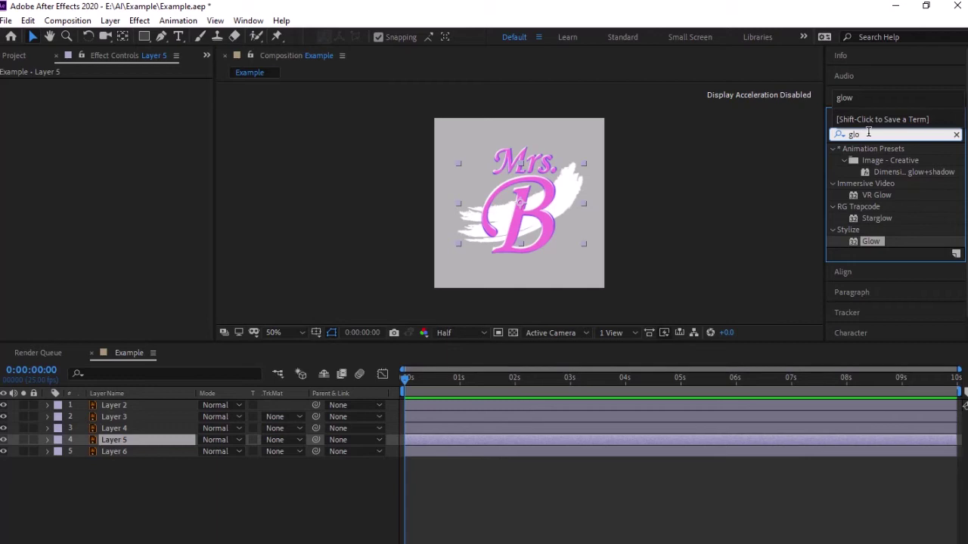
pyautogui.moveTo(871, 241); pyautogui.dragTo(141, 441)
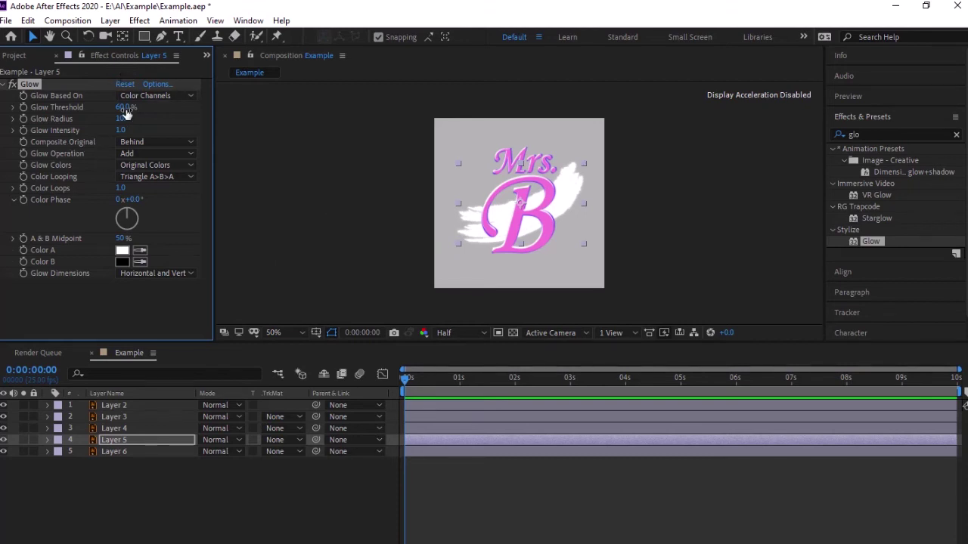
# - Set Glow radius 114, intensity 2.0, threshold 94.5%, then duplicate it as Glow 2
pyautogui.moveTo(123, 118)
pyautogui.mouseDown()
pyautogui.moveTo(151, 117)
pyautogui.moveTo(134, 110)
pyautogui.mouseUp()
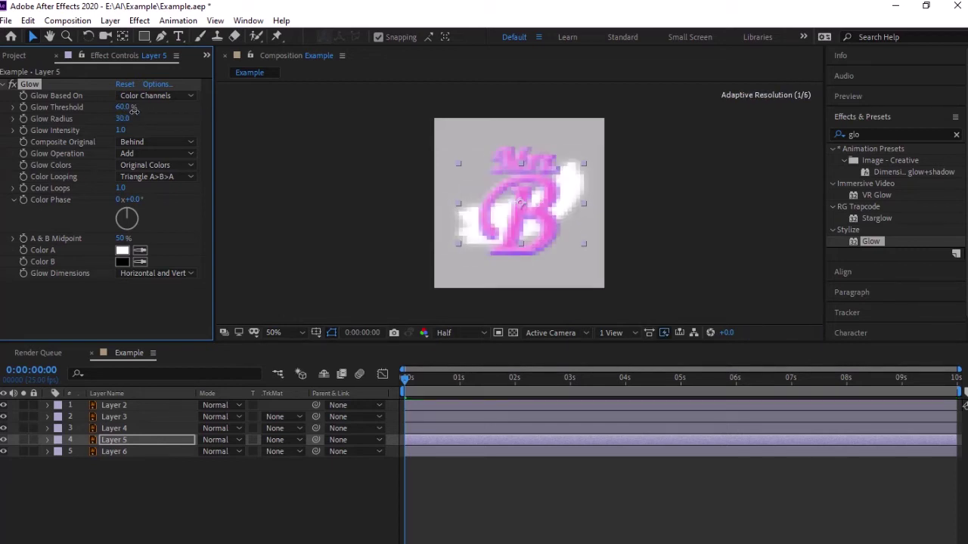
pyautogui.moveTo(133, 110); pyautogui.dragTo(181, 115)
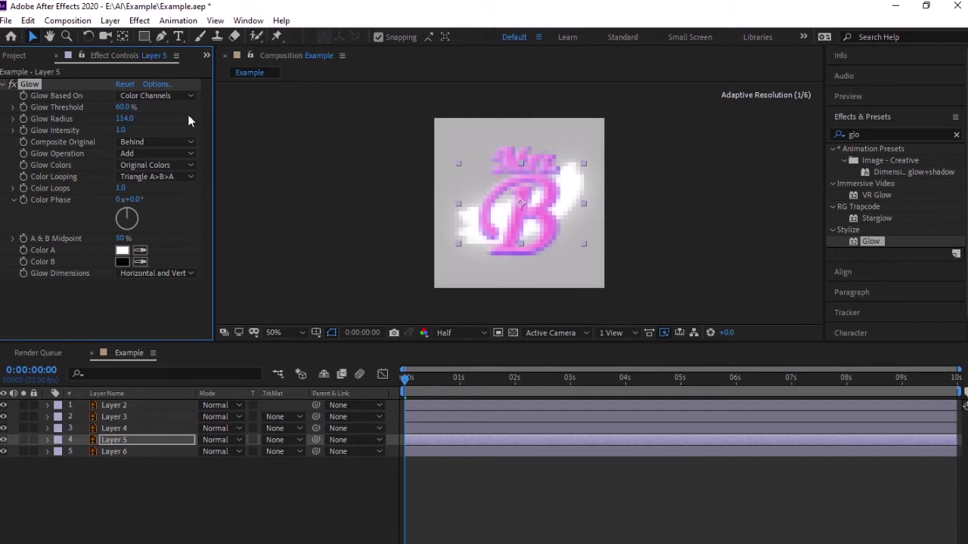
pyautogui.moveTo(121, 130); pyautogui.dragTo(186, 128)
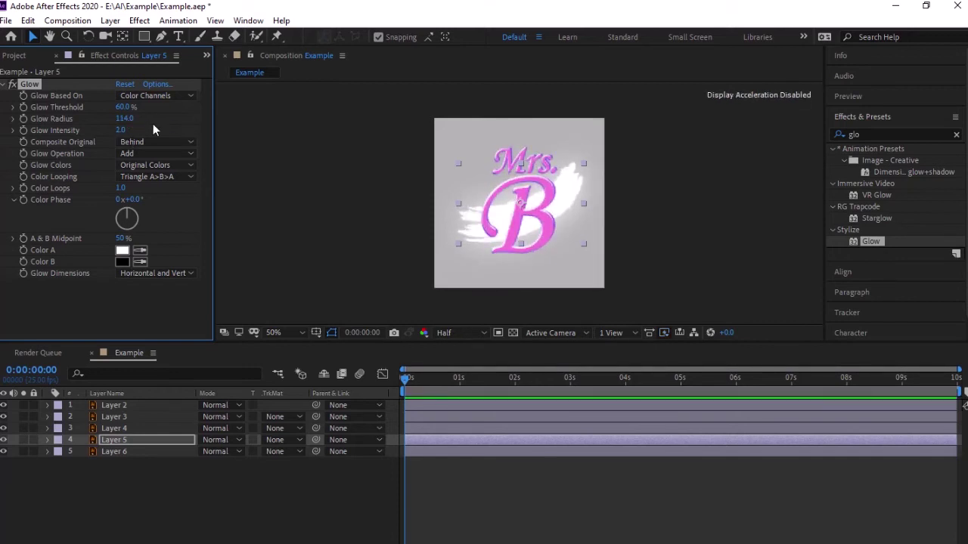
pyautogui.moveTo(122, 108)
pyautogui.mouseDown()
pyautogui.moveTo(79, 111)
pyautogui.moveTo(189, 118)
pyautogui.mouseUp()
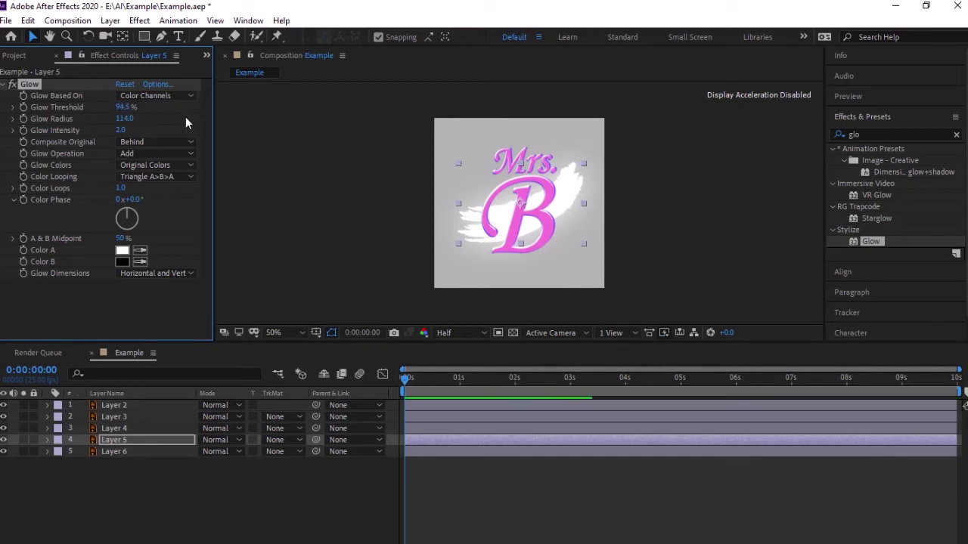
pyautogui.click(3, 85)
pyautogui.hotkey('ctrl', 'd')
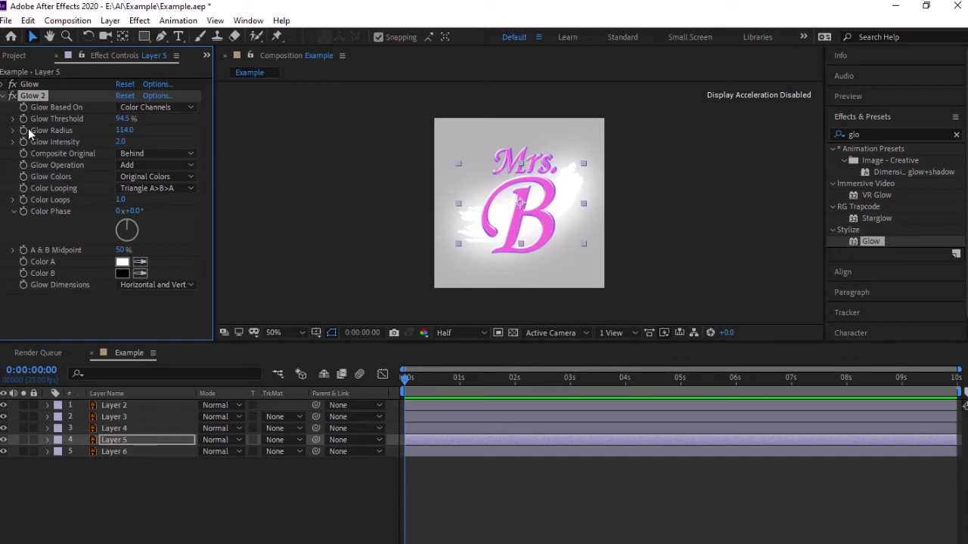
pyautogui.click(6, 97)
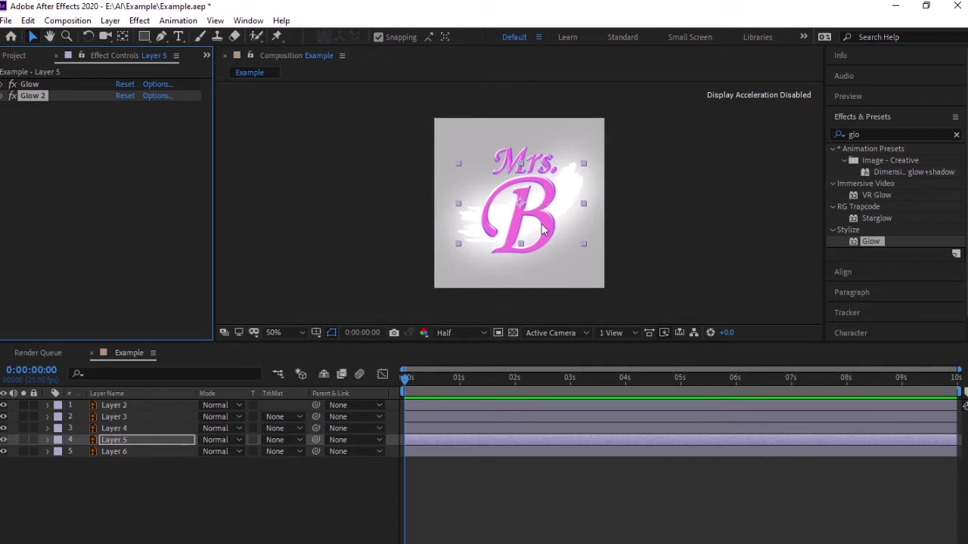
# - Delete Glow and Glow 2 from Layer 5, deselect it, and switch to Illustrator
pyautogui.press('Delete')
pyautogui.click(35, 83)
pyautogui.press('Delete')
pyautogui.click(196, 506)
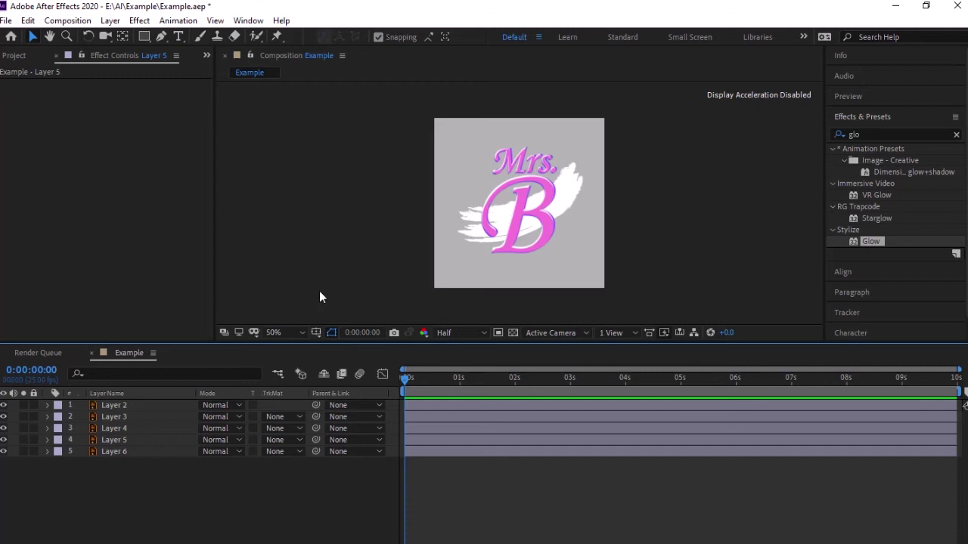
pyautogui.hotkey('alt', 'Tab')
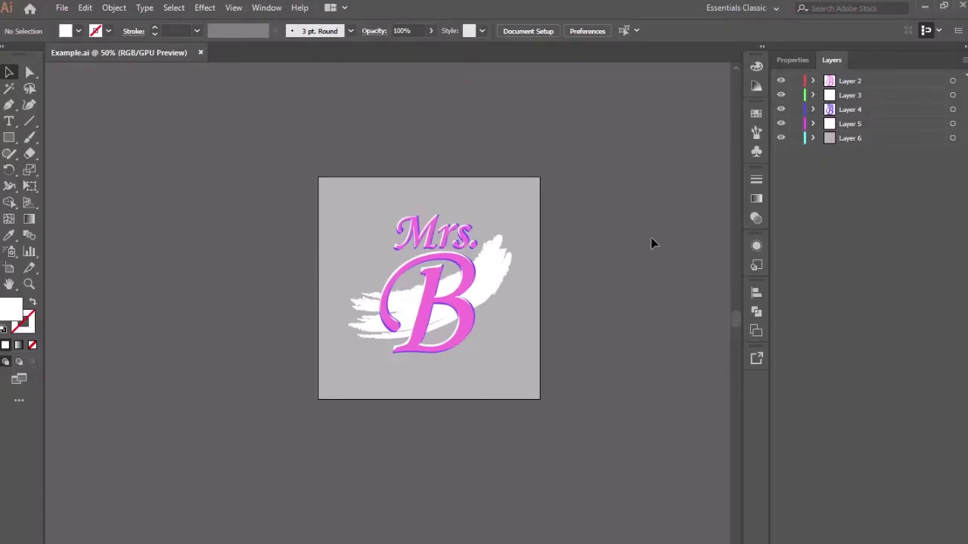
# - Change the Mrs. B lettering fill in Layer 2 from pink to cyan 73e4ef
pyautogui.click(813, 80)
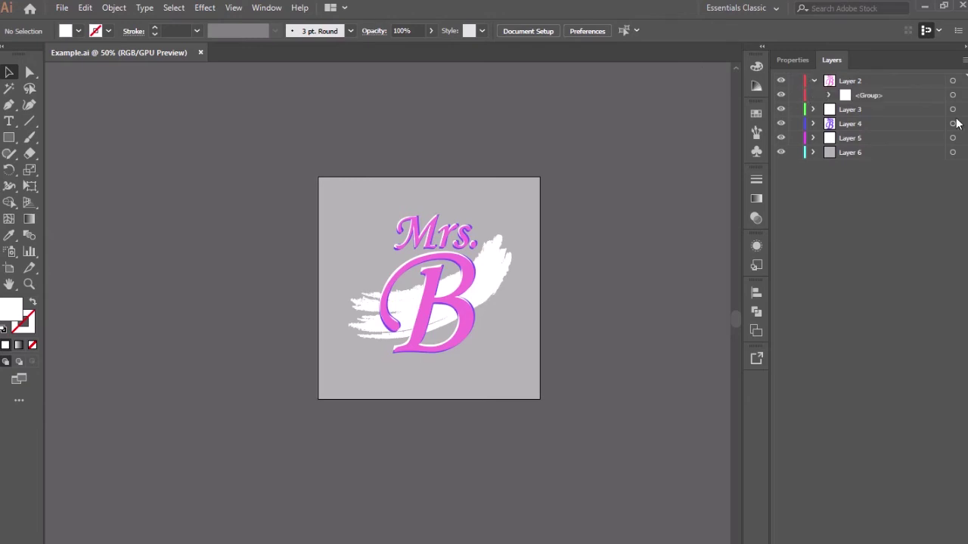
pyautogui.click(952, 94)
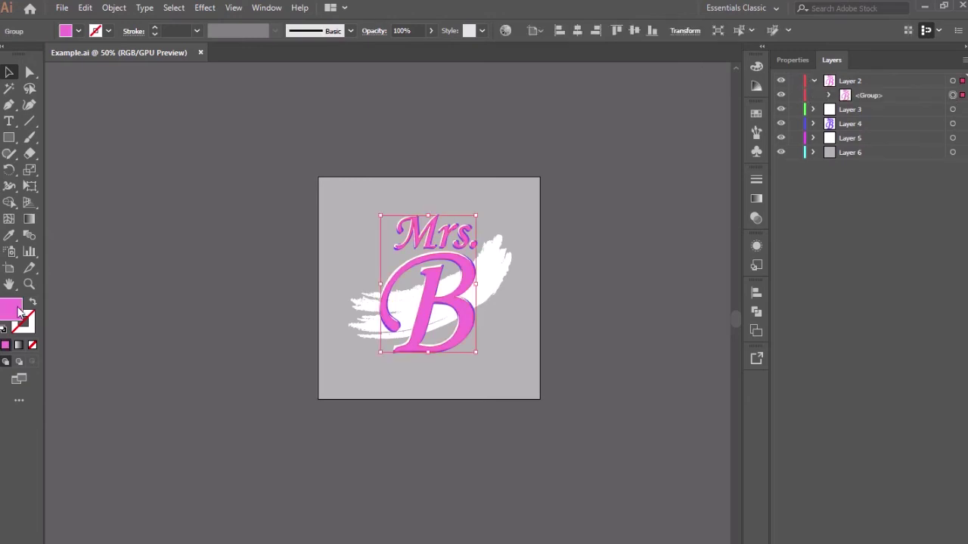
pyautogui.doubleClick(18, 310)
pyautogui.moveTo(444, 329)
pyautogui.mouseDown()
pyautogui.moveTo(455, 453)
pyautogui.moveTo(450, 386)
pyautogui.mouseUp()
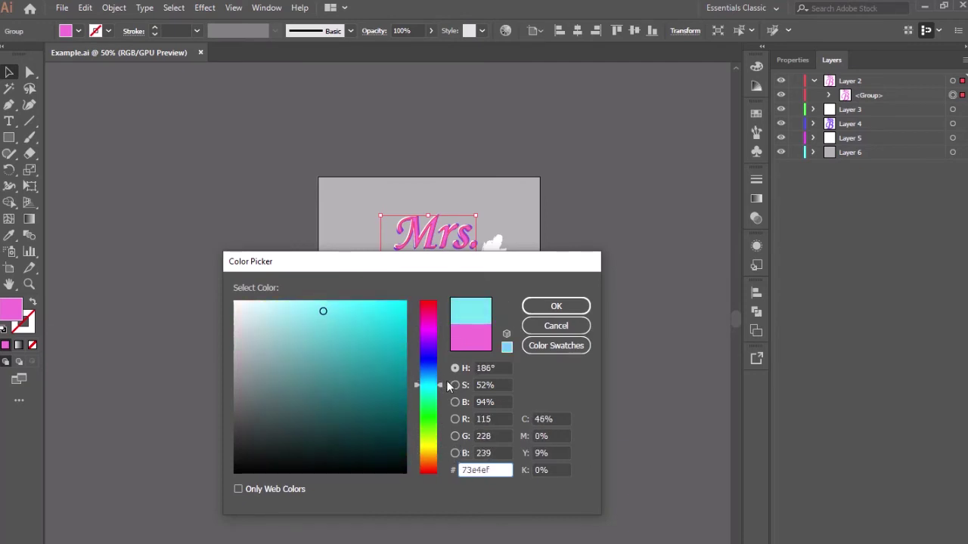
pyautogui.click(556, 306)
pyautogui.click(182, 199)
# - Save Example.ai and minimize Illustrator to return to After Effects
pyautogui.click(62, 7)
pyautogui.click(74, 118)
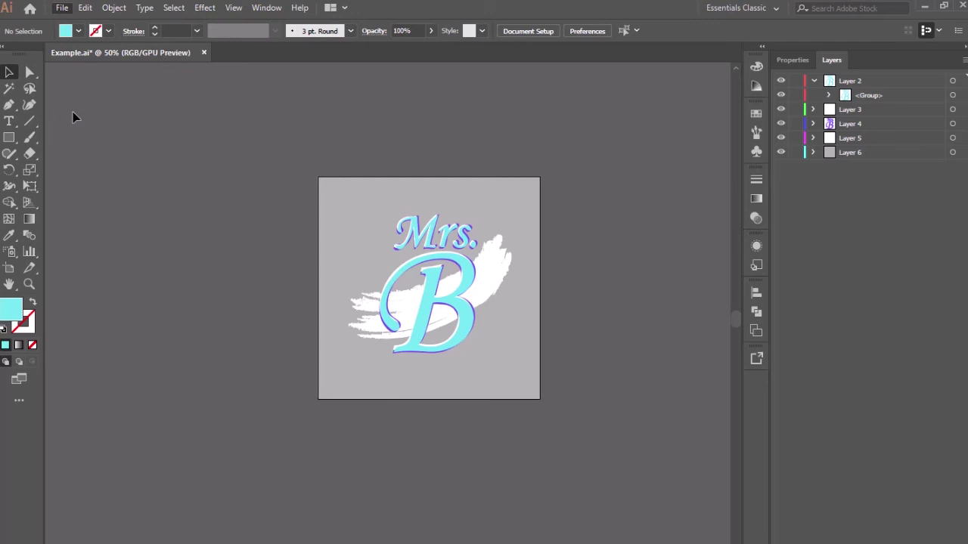
pyautogui.click(921, 5)
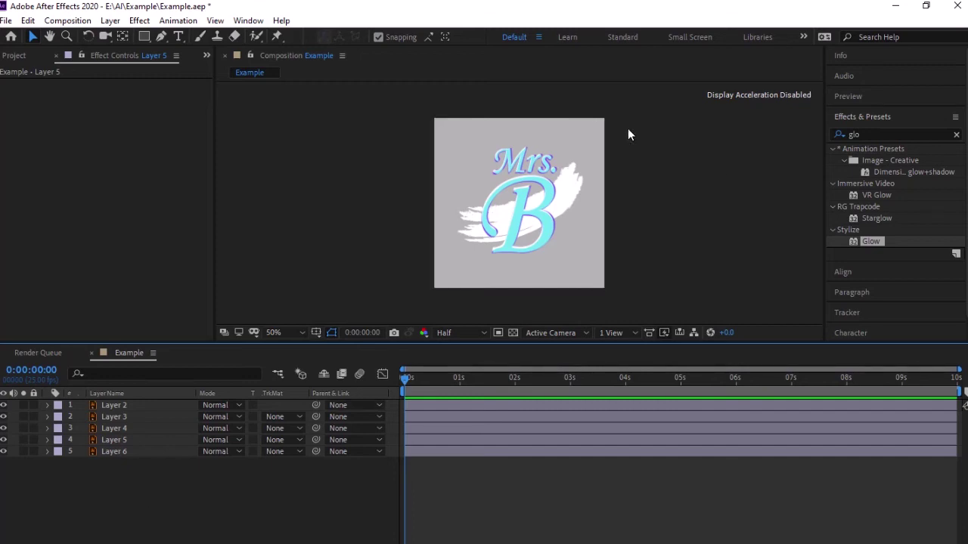
# - Convert Layer 2 with Create Shapes from Vector Layer, producing Layer 2 Outlines
pyautogui.click(12, 56)
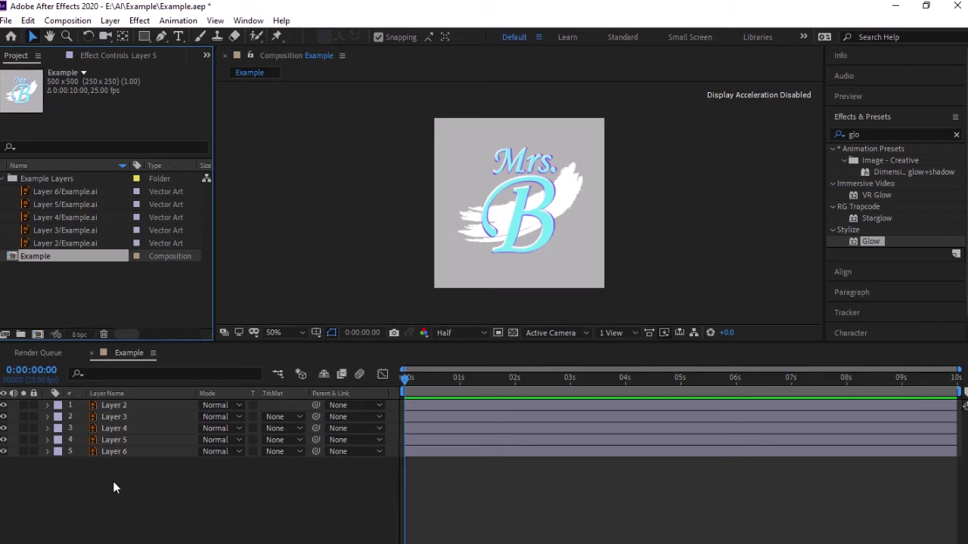
pyautogui.click(113, 481)
pyautogui.click(113, 405)
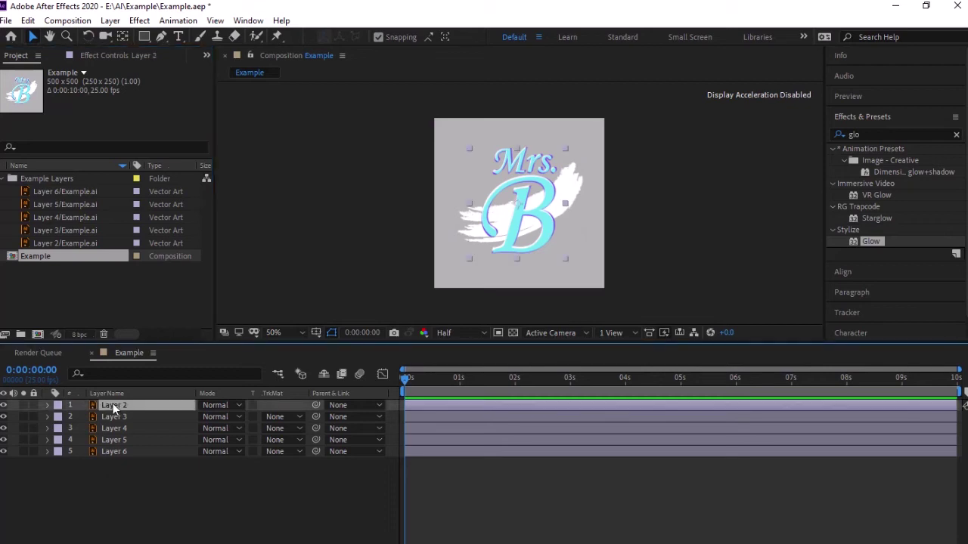
pyautogui.rightClick(113, 403)
pyautogui.click(129, 519)
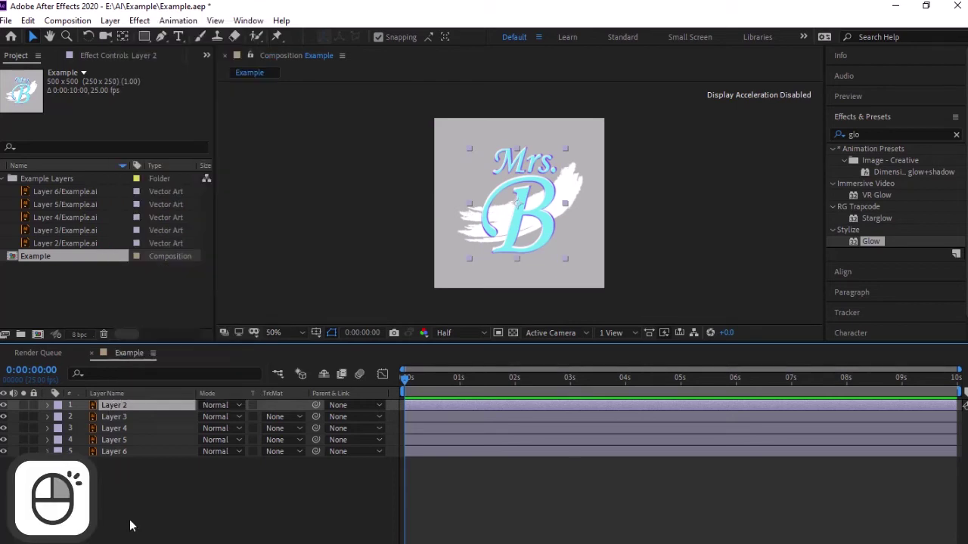
pyautogui.click(113, 406)
pyautogui.rightClick(113, 406)
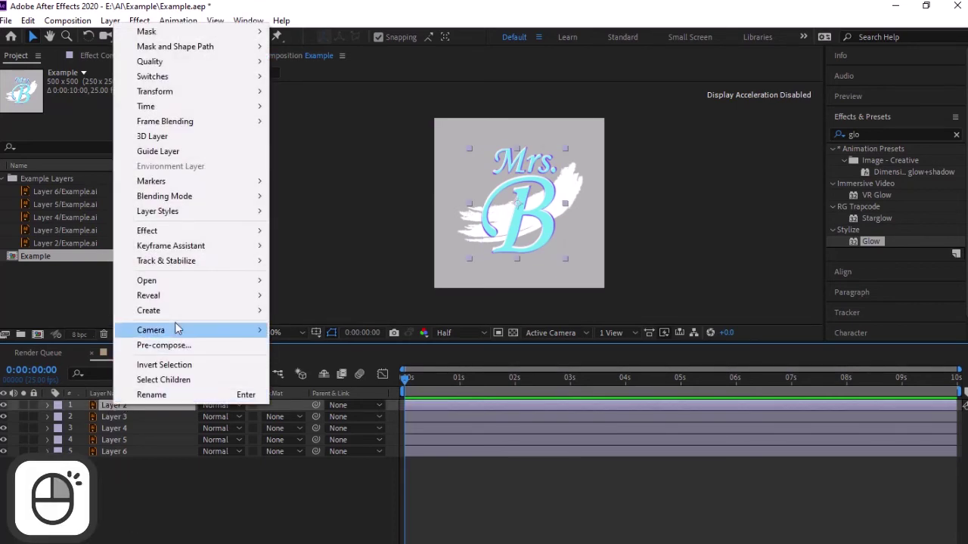
pyautogui.moveTo(179, 315)
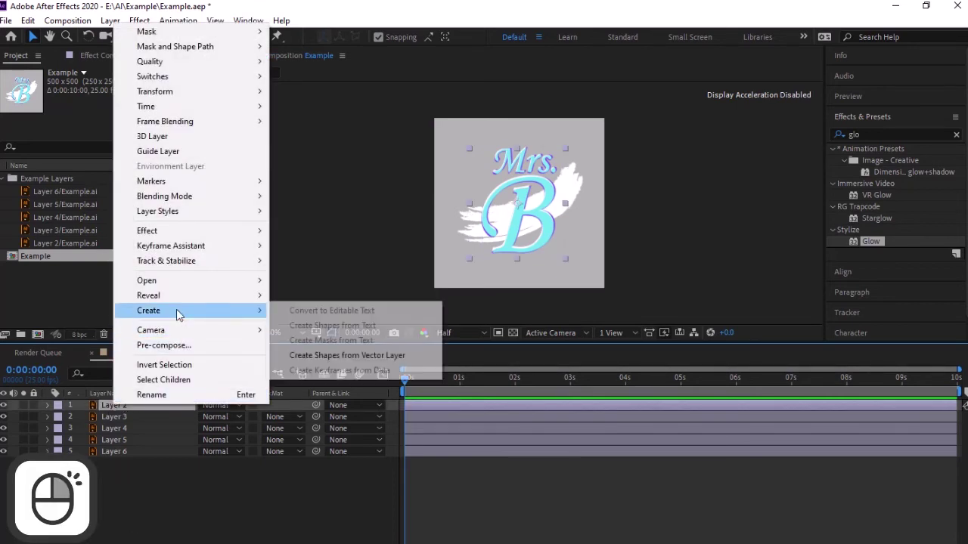
pyautogui.click(347, 356)
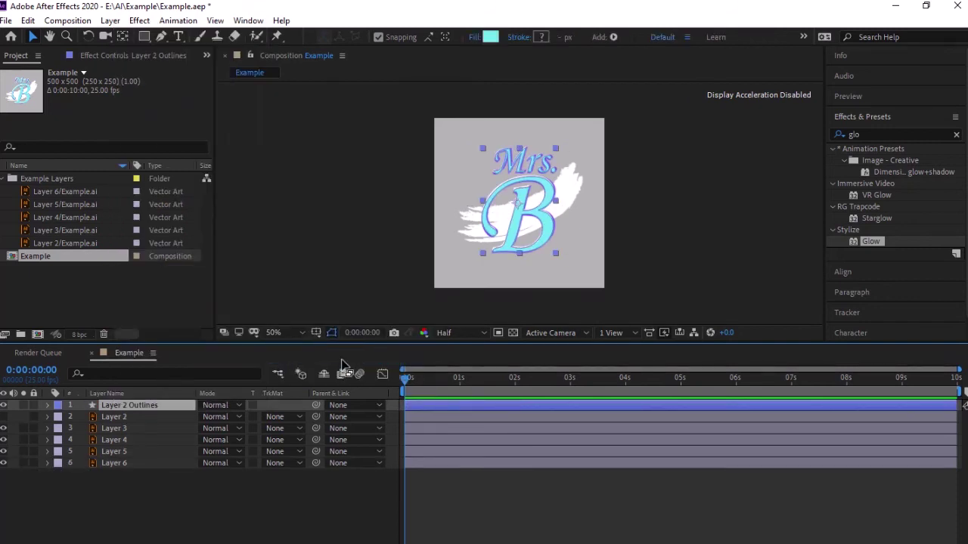
# - Check the new Layer 2 Outlines layer, then marquee-select Layers 3 through 6
pyautogui.click(215, 522)
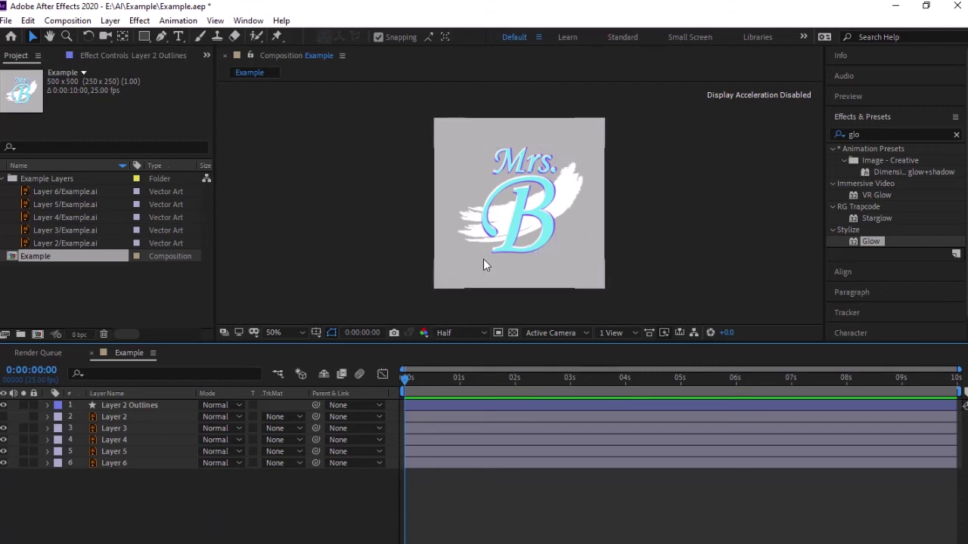
pyautogui.click(121, 406)
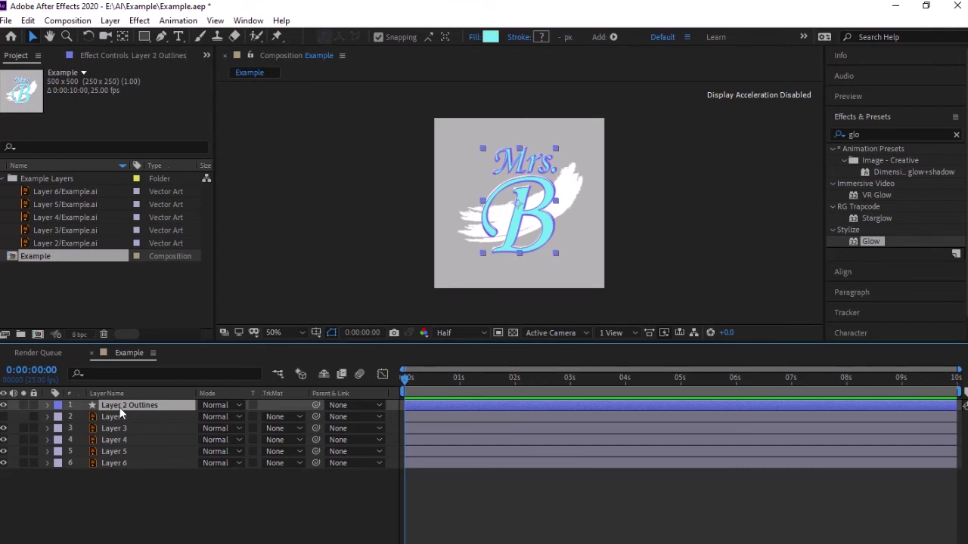
pyautogui.click(144, 519)
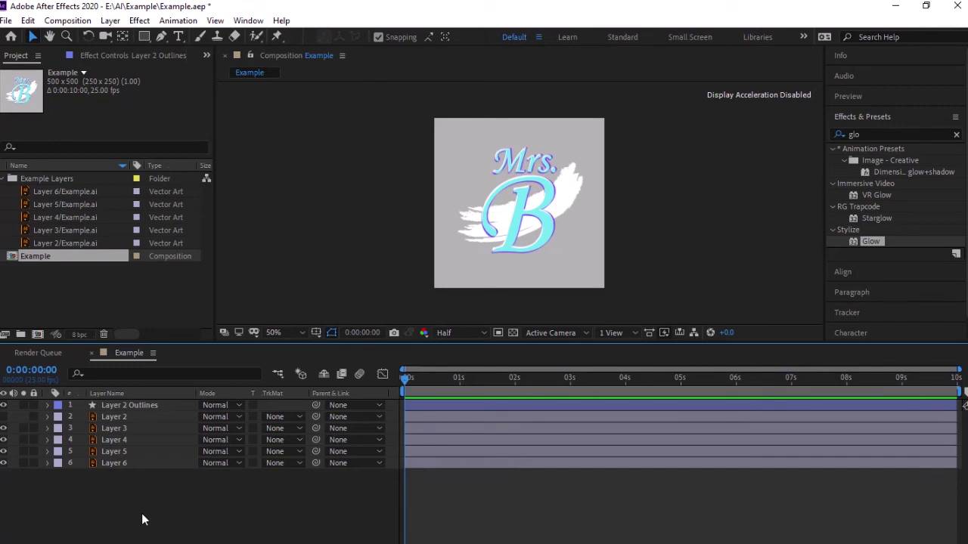
pyautogui.moveTo(144, 519); pyautogui.dragTo(122, 427)
# - Create shapes from vector layers for Layers 3–6, adding their Outlines layers
pyautogui.rightClick(122, 428)
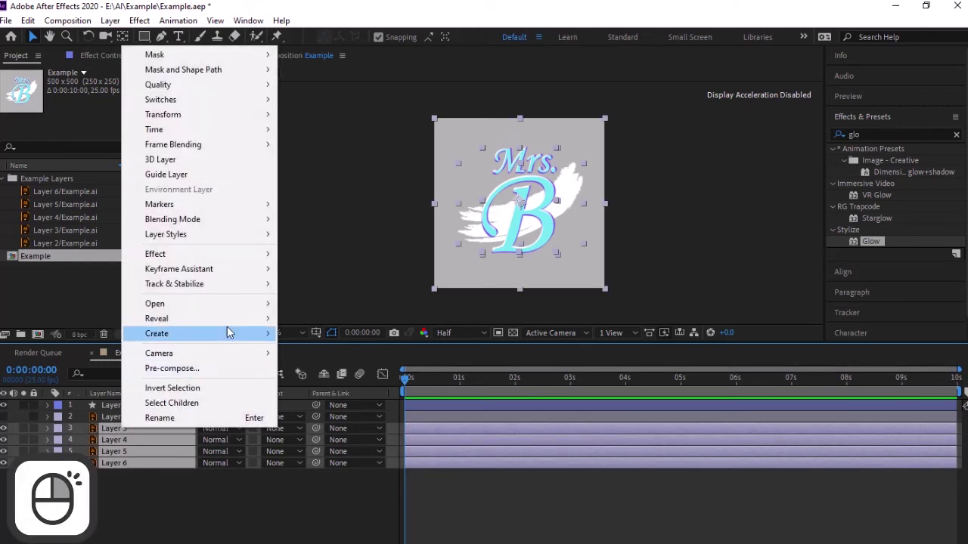
pyautogui.moveTo(229, 332)
pyautogui.click(333, 379)
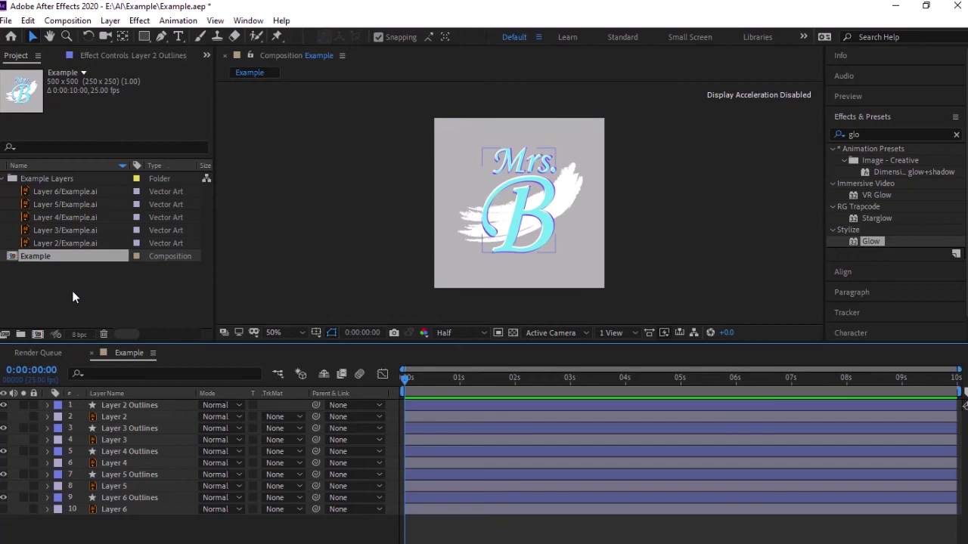
# - Delete the original Layers 2 through 6, leaving only the five Outlines layers
pyautogui.click(106, 417)
pyautogui.press('Delete')
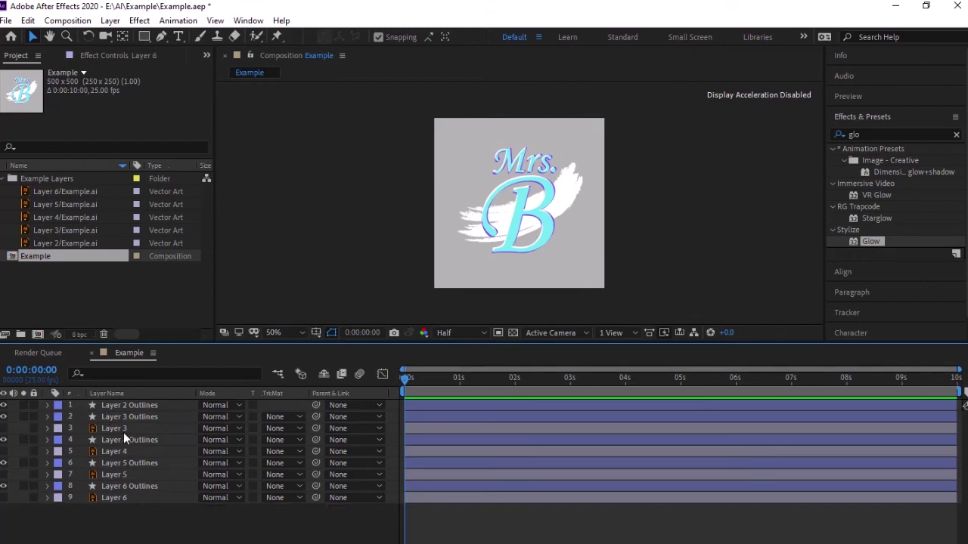
pyautogui.click(121, 430)
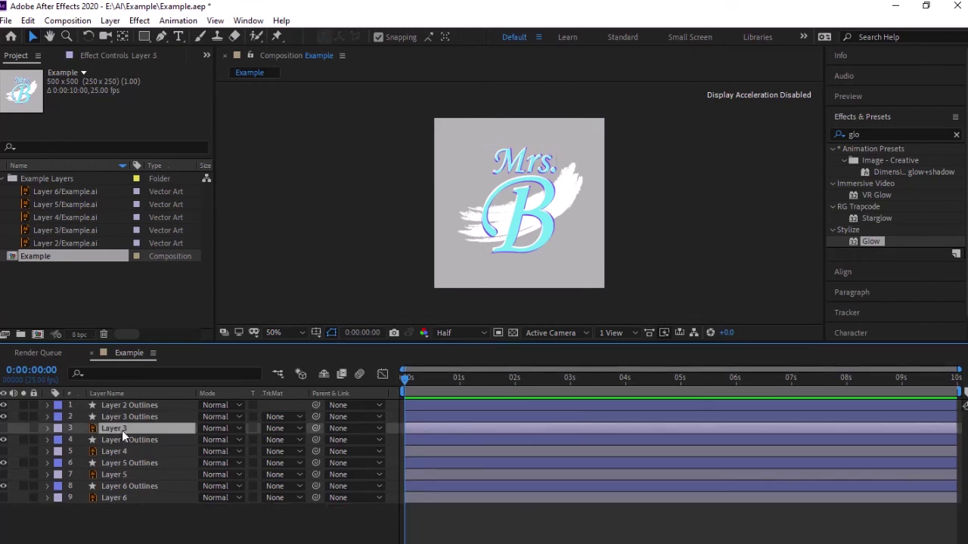
pyautogui.press('Delete')
pyautogui.click(125, 442)
pyautogui.press('Delete')
pyautogui.click(126, 450)
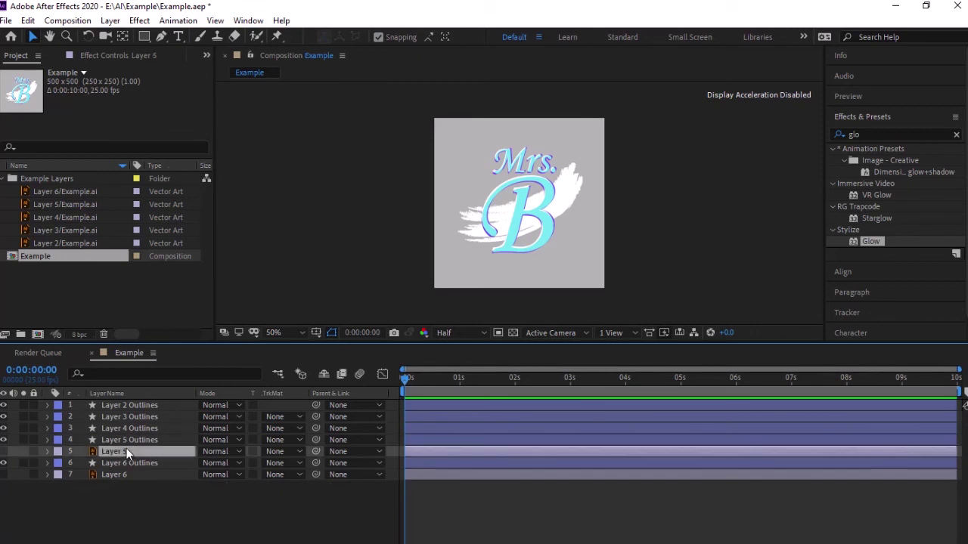
pyautogui.press('Delete')
pyautogui.click(124, 454)
pyautogui.click(124, 461)
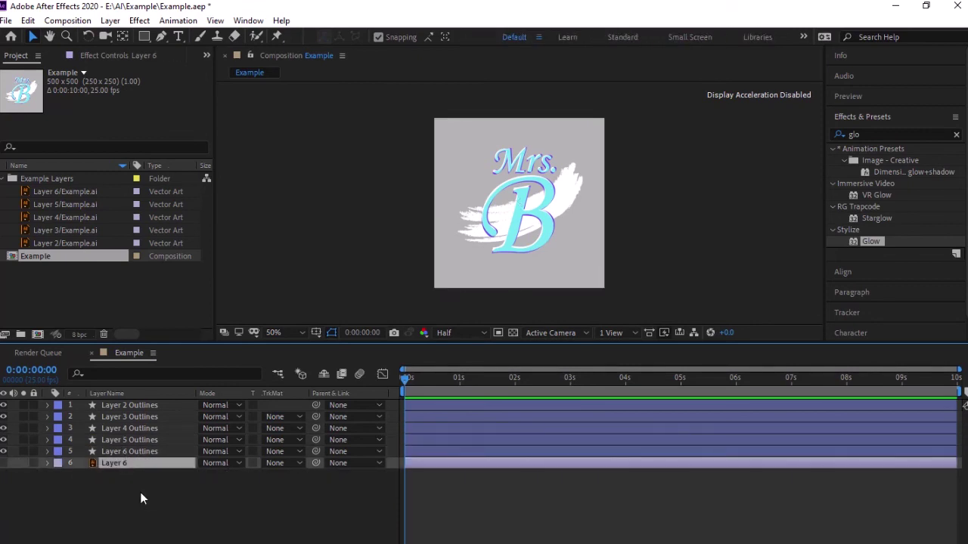
pyautogui.press('Delete')
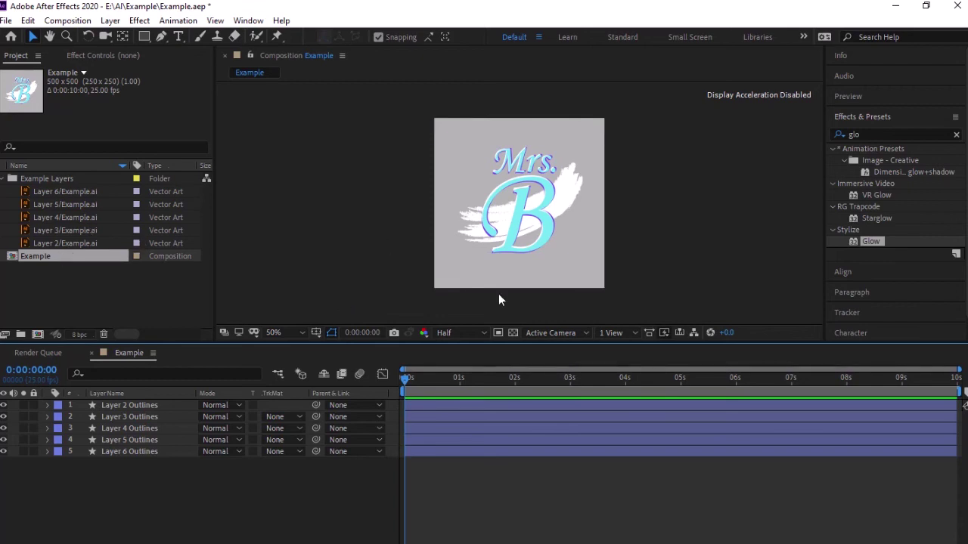
pyautogui.hotkey('alt', 'Tab')
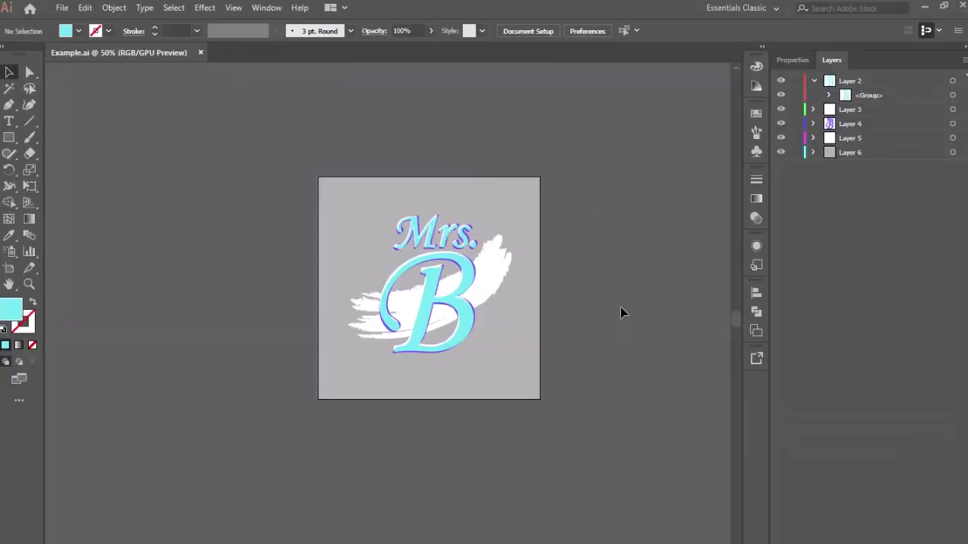
# - Change the Mrs. B lettering fill from cyan to yellow eddb74
pyautogui.click(953, 95)
pyautogui.doubleClick(21, 312)
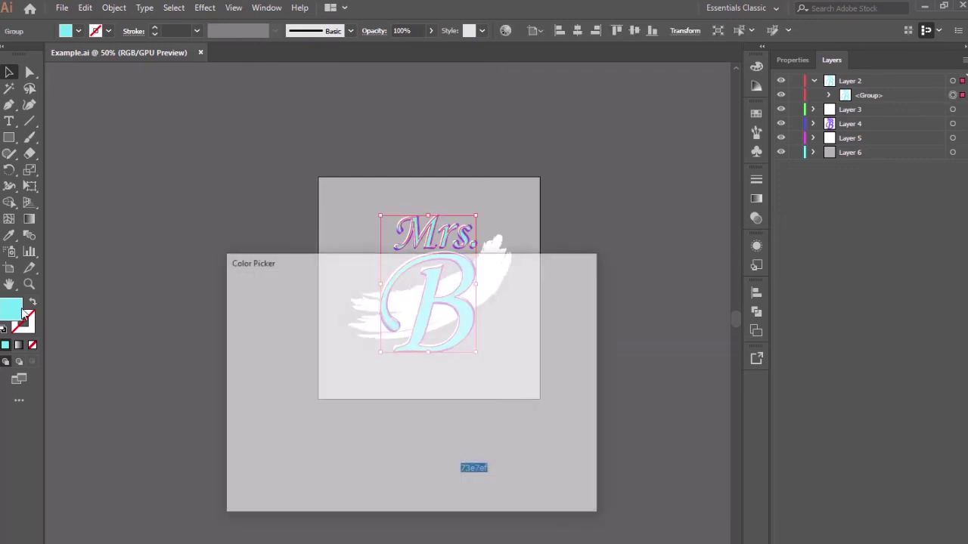
pyautogui.moveTo(441, 393); pyautogui.dragTo(441, 451)
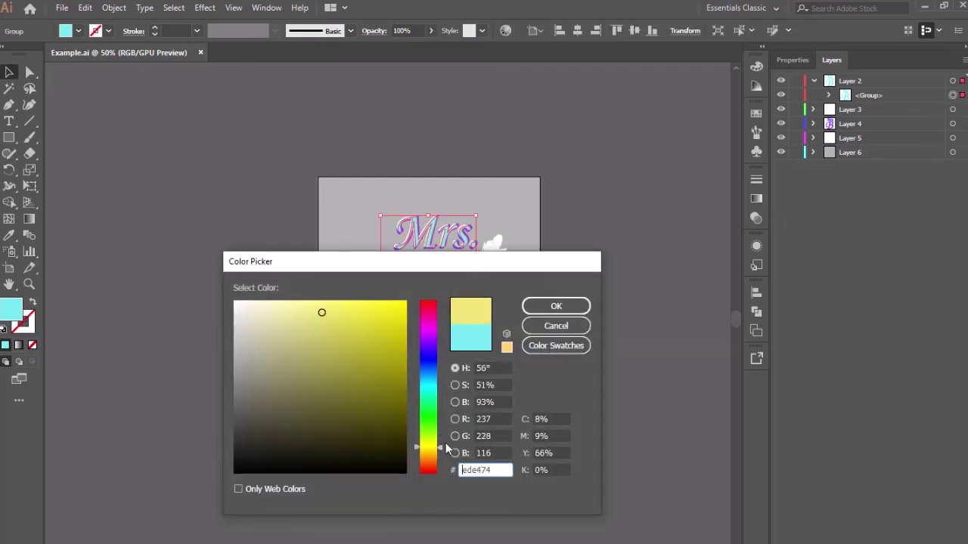
pyautogui.click(556, 307)
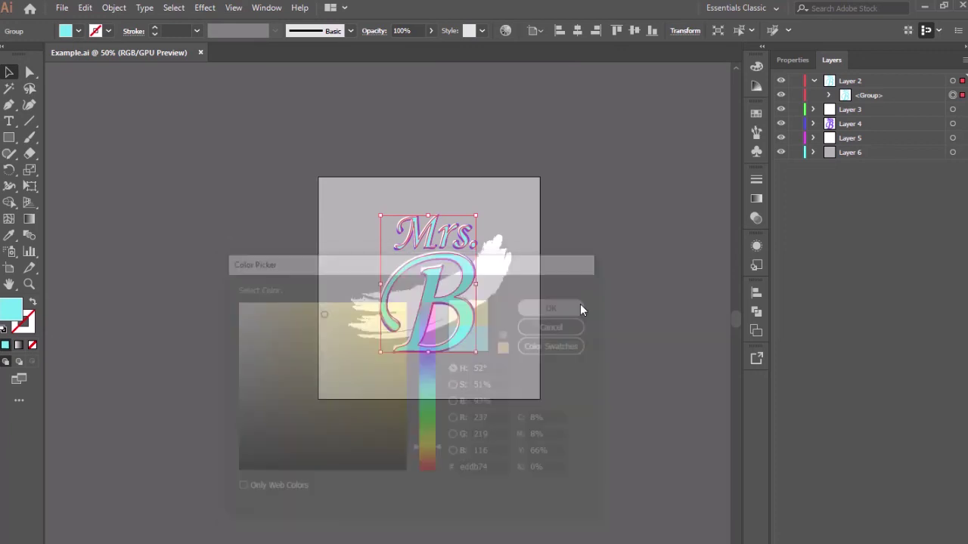
pyautogui.click(579, 307)
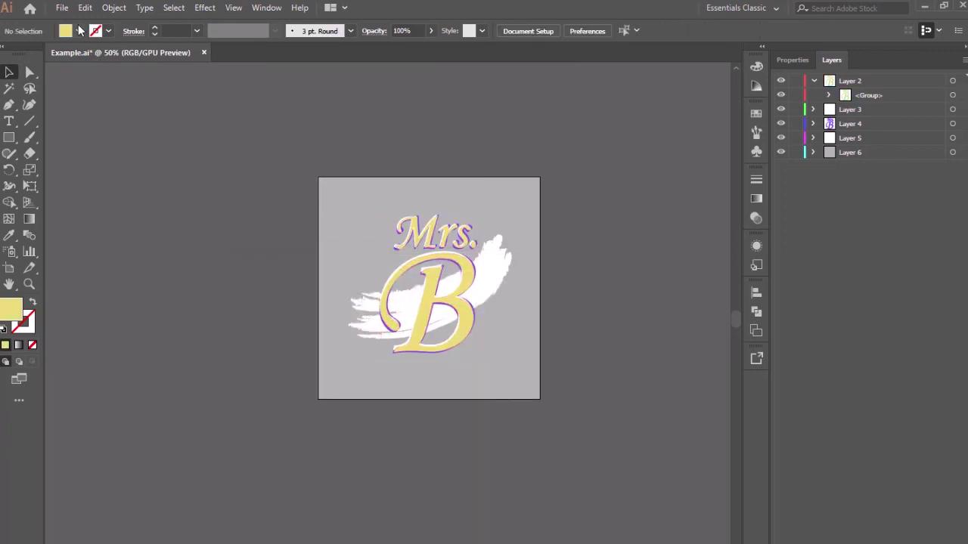
# - Save Example.ai and minimize Illustrator to return to After Effects
pyautogui.click(62, 8)
pyautogui.click(86, 120)
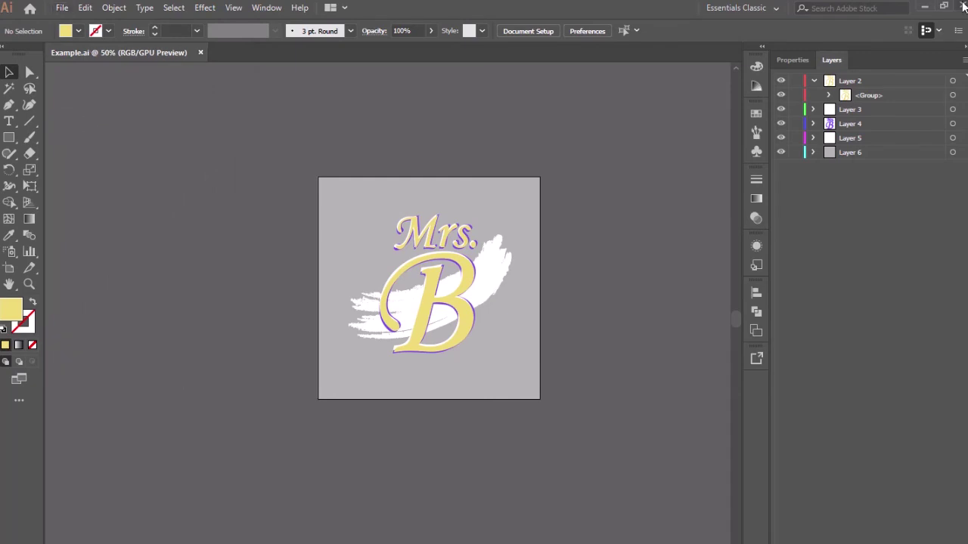
pyautogui.click(924, 6)
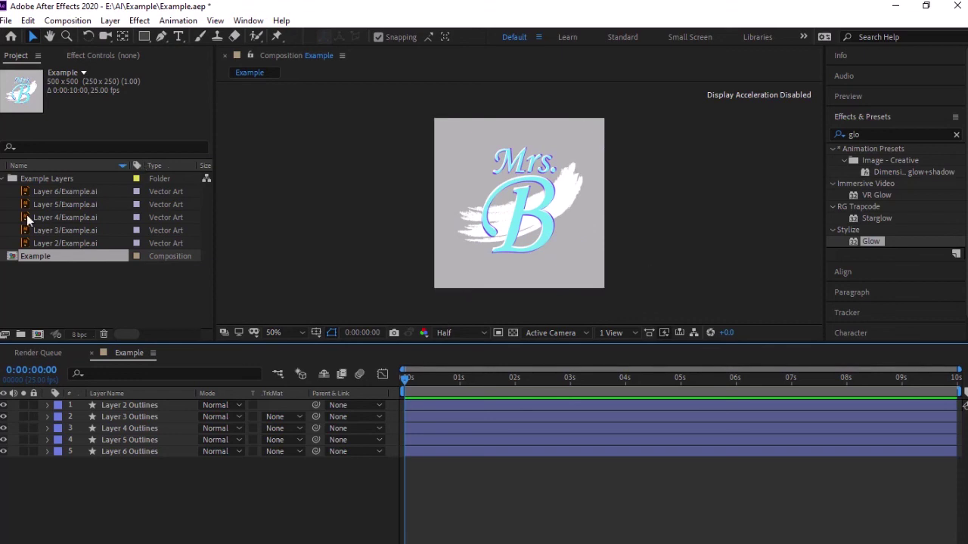
# - Add the five Example.ai footage items from the Project panel into the Example composition's timeline
pyautogui.click(68, 193)
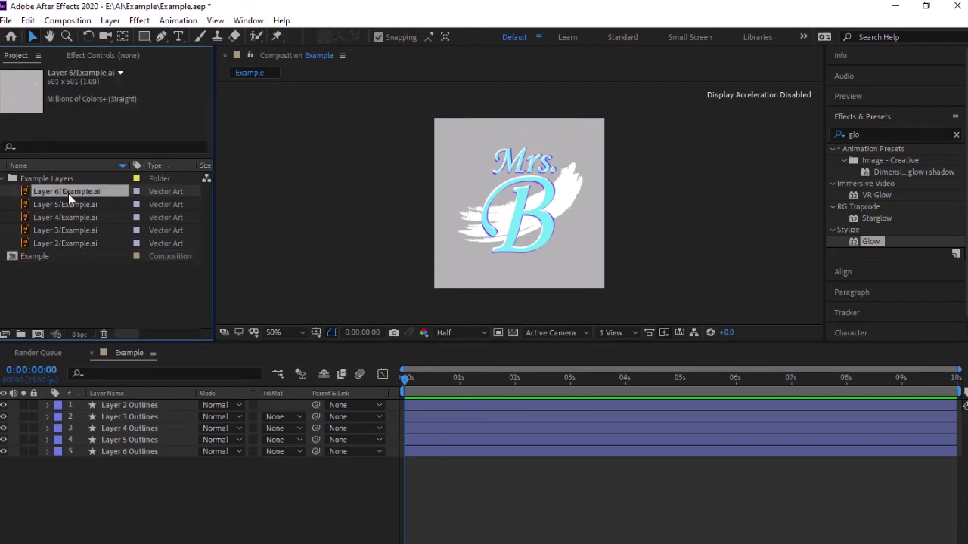
pyautogui.keyDown('shift'); pyautogui.click(78, 241); pyautogui.keyUp('shift')
pyautogui.moveTo(81, 192); pyautogui.dragTo(110, 494)
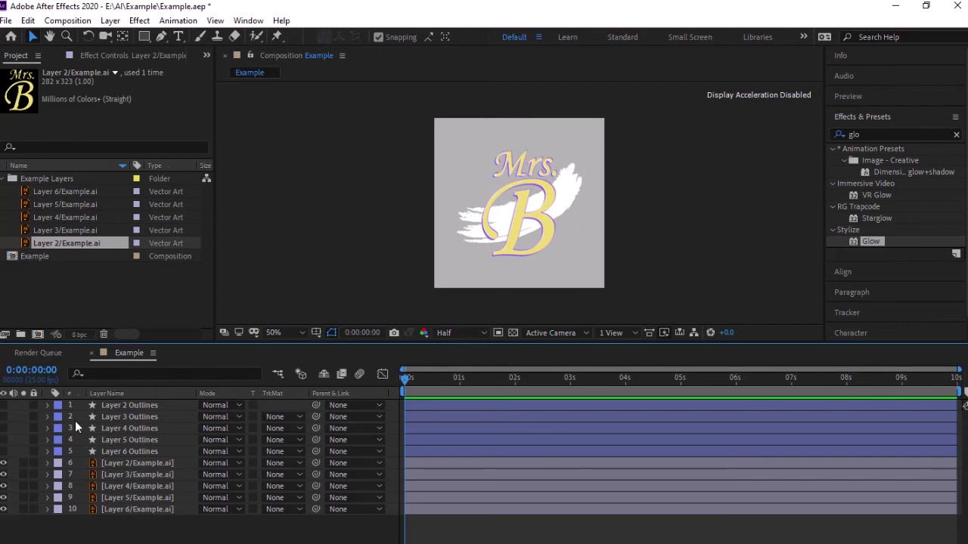
# - Show the five Outlines layers again to compare the cyan shapes with the yellow footage, then select Layer 3 Outlines
pyautogui.moveTo(110, 521); pyautogui.dragTo(109, 459)
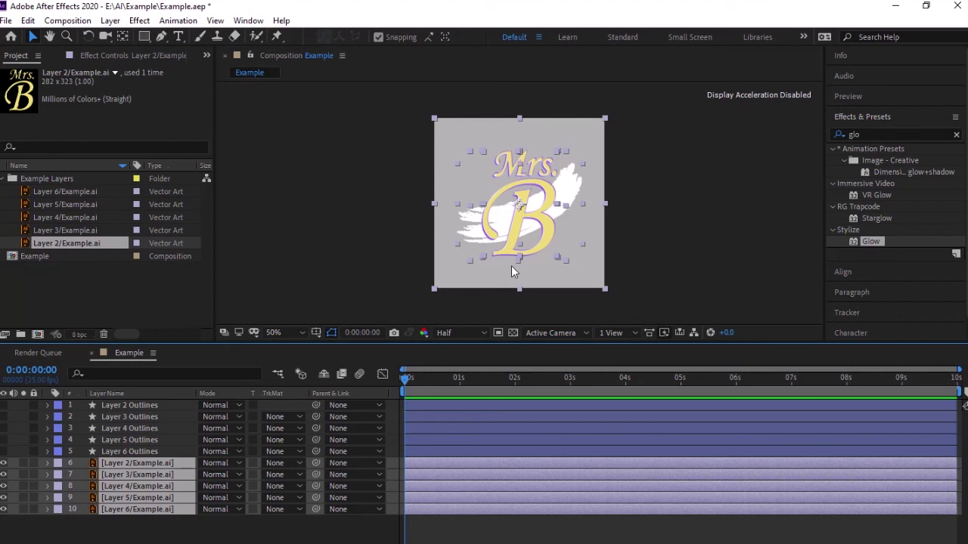
pyautogui.moveTo(3, 405); pyautogui.dragTo(3, 451)
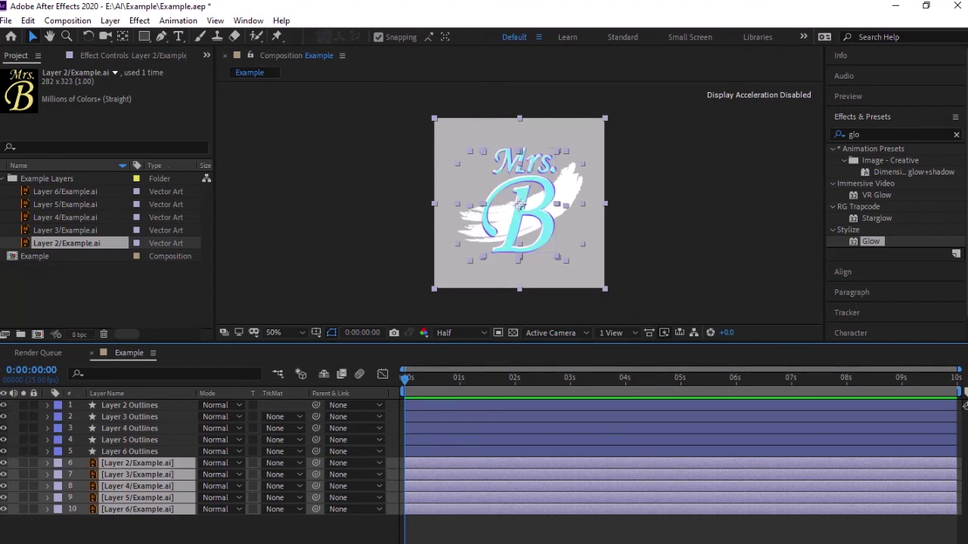
pyautogui.click(142, 524)
pyautogui.click(72, 418)
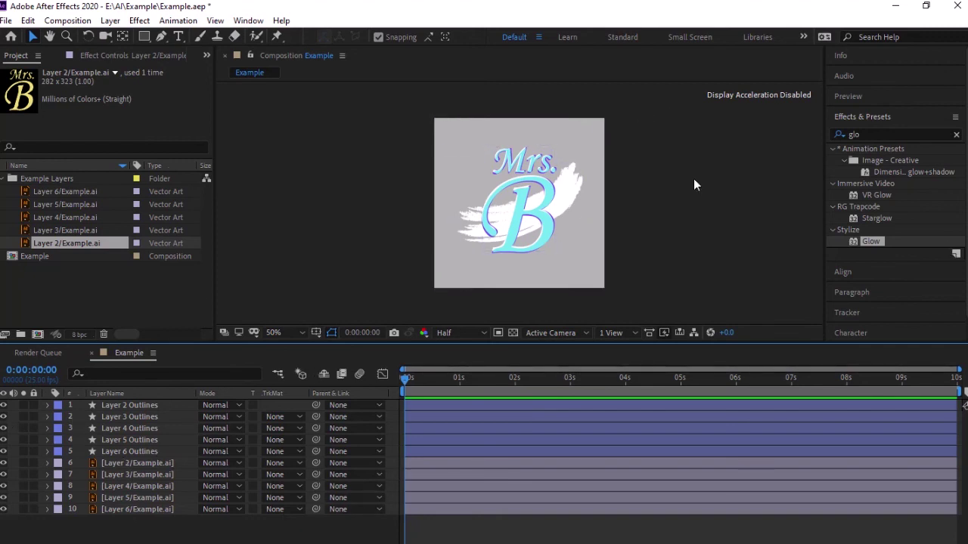